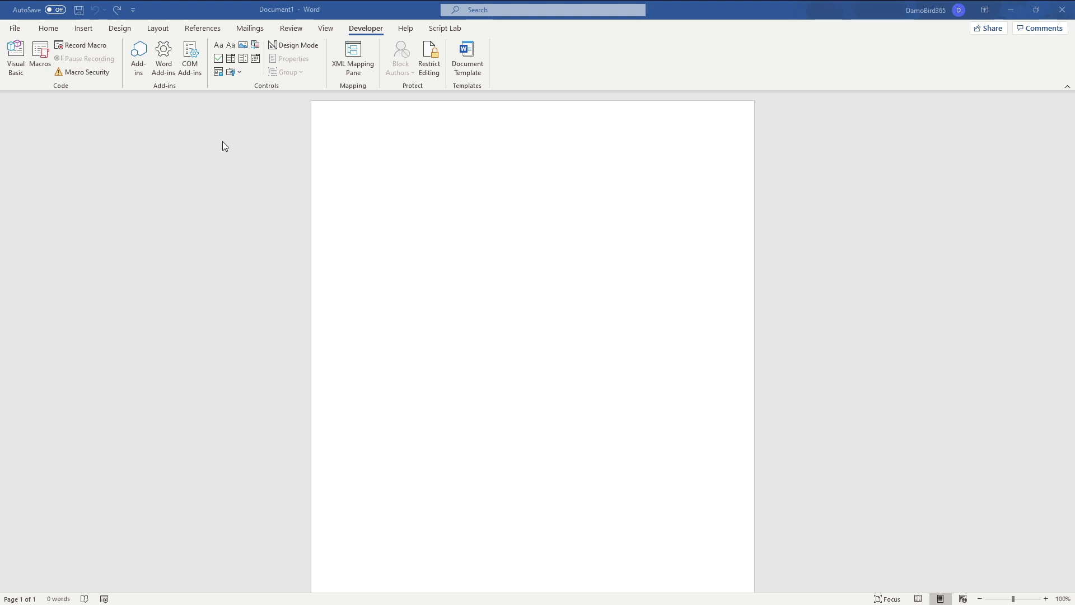
# Insert a 2x3 table and enter Name, Age and Sex down its first column.
pyautogui.click(84, 28)
pyautogui.click(91, 66)
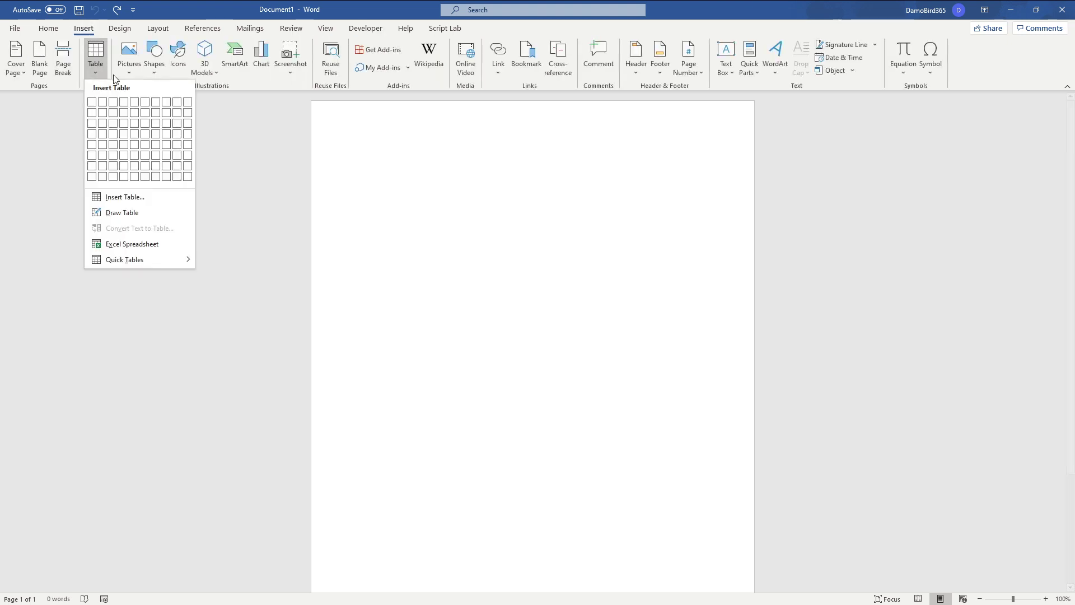
pyautogui.click(104, 126)
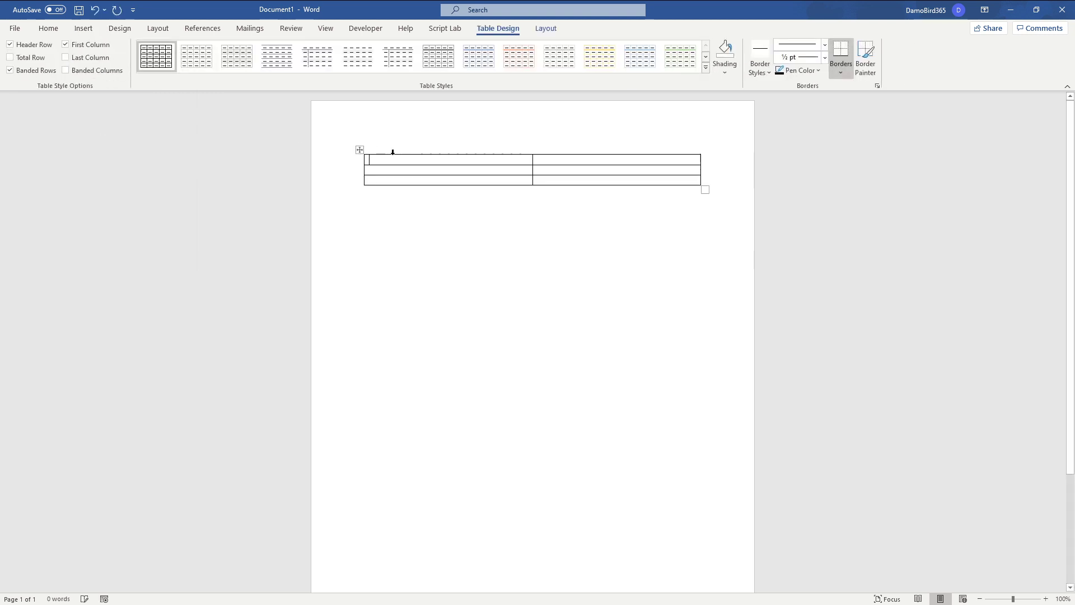
pyautogui.write('Name')
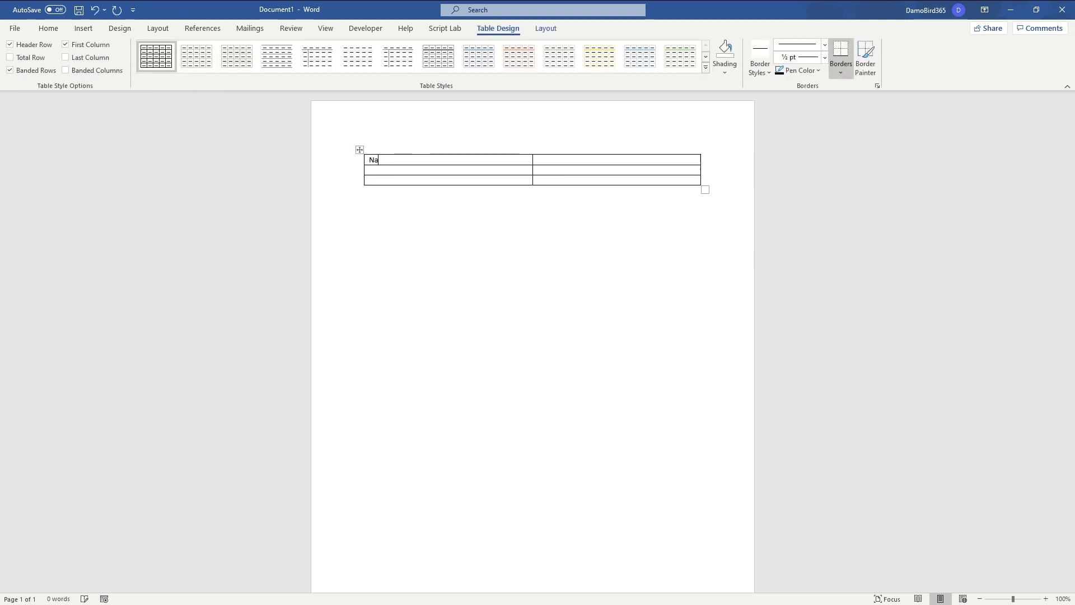
pyautogui.click(394, 170)
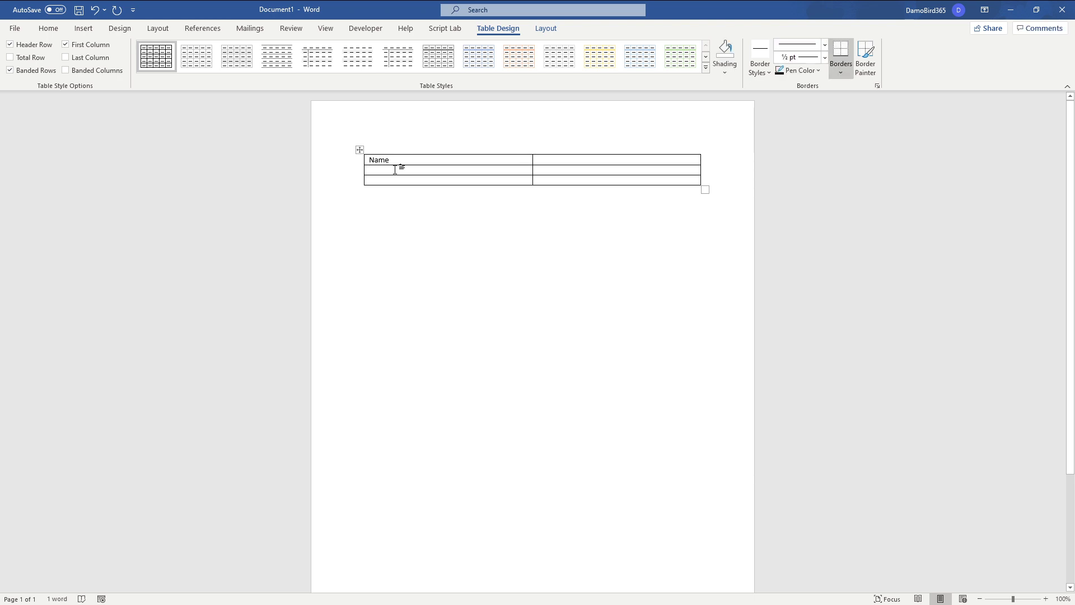
pyautogui.write('Age ')
pyautogui.write('Sex')
pyautogui.click(595, 161)
# Add a plain text content control beside Name, with title and tag Name.
pyautogui.click(363, 31)
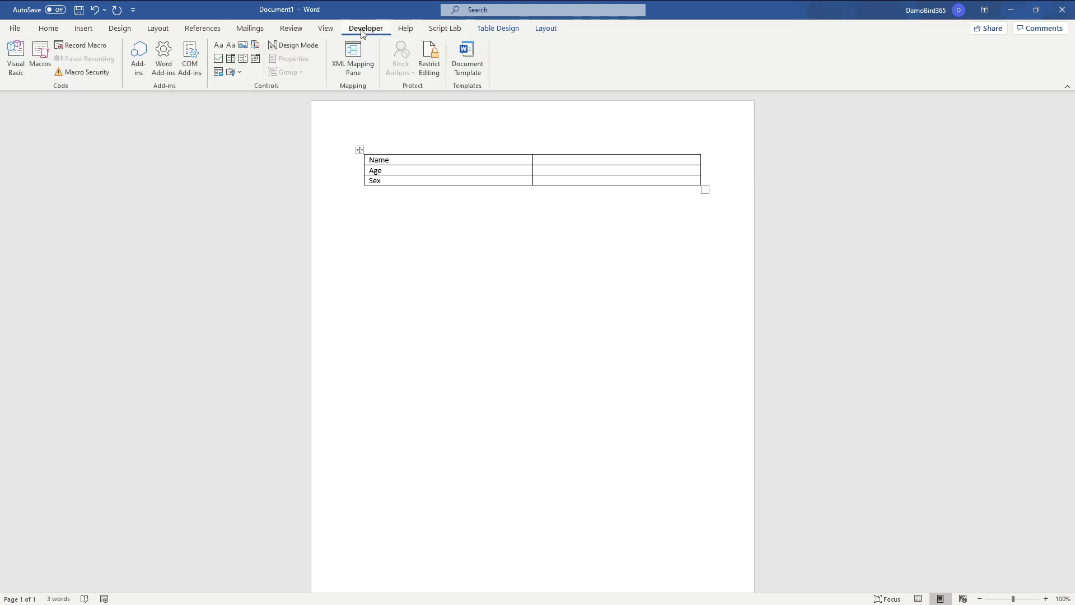
pyautogui.click(230, 46)
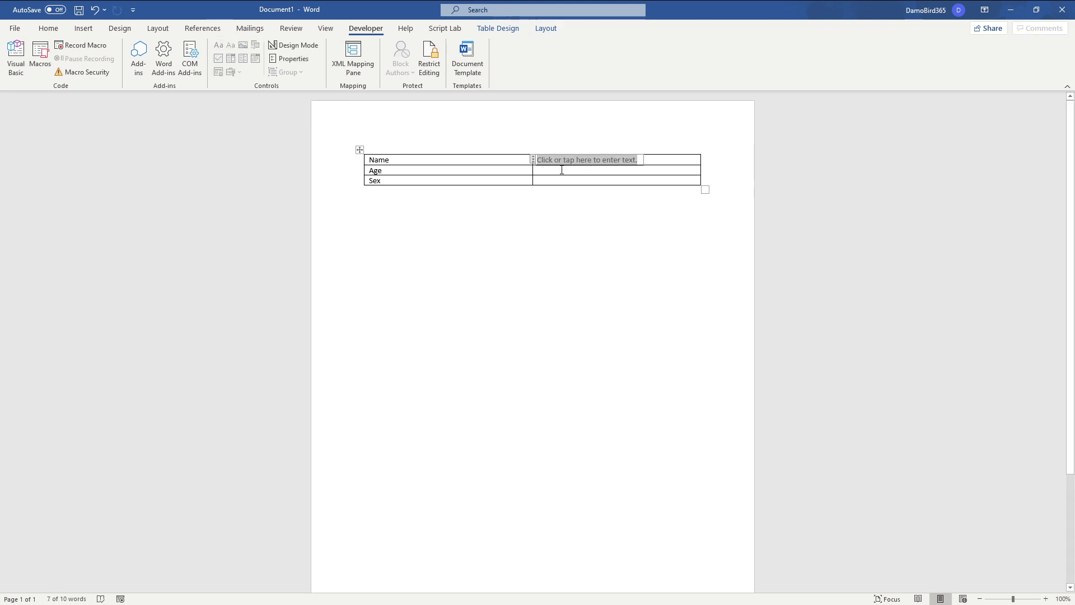
pyautogui.click(289, 59)
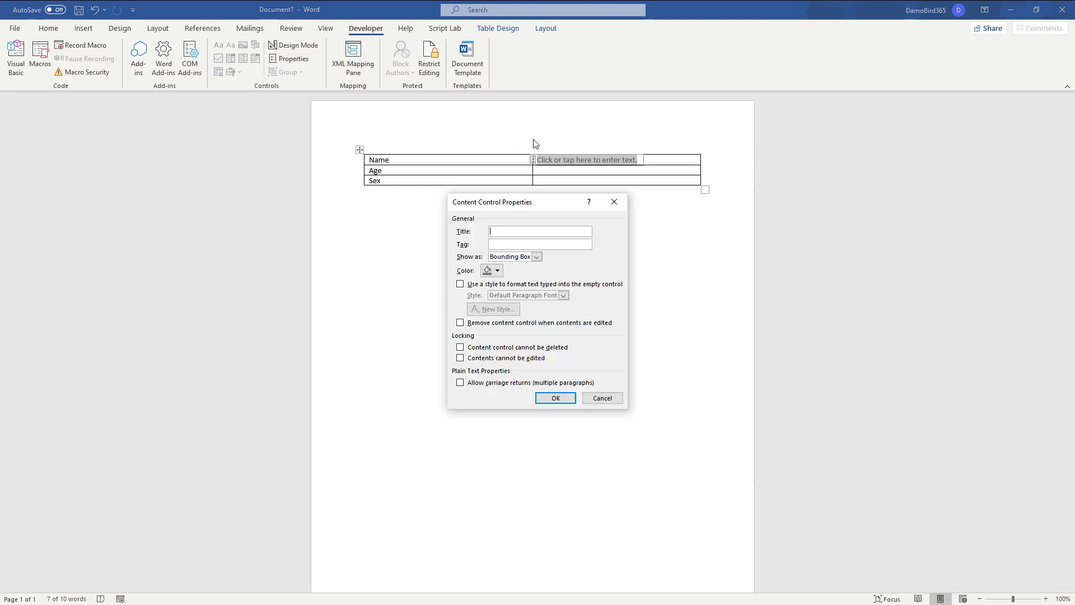
pyautogui.write('Name')
pyautogui.press('Tab')
pyautogui.write('Name')
pyautogui.click(565, 401)
# Add plain text content controls beside Age and Sex, titled and tagged Age and Sex.
pyautogui.click(554, 172)
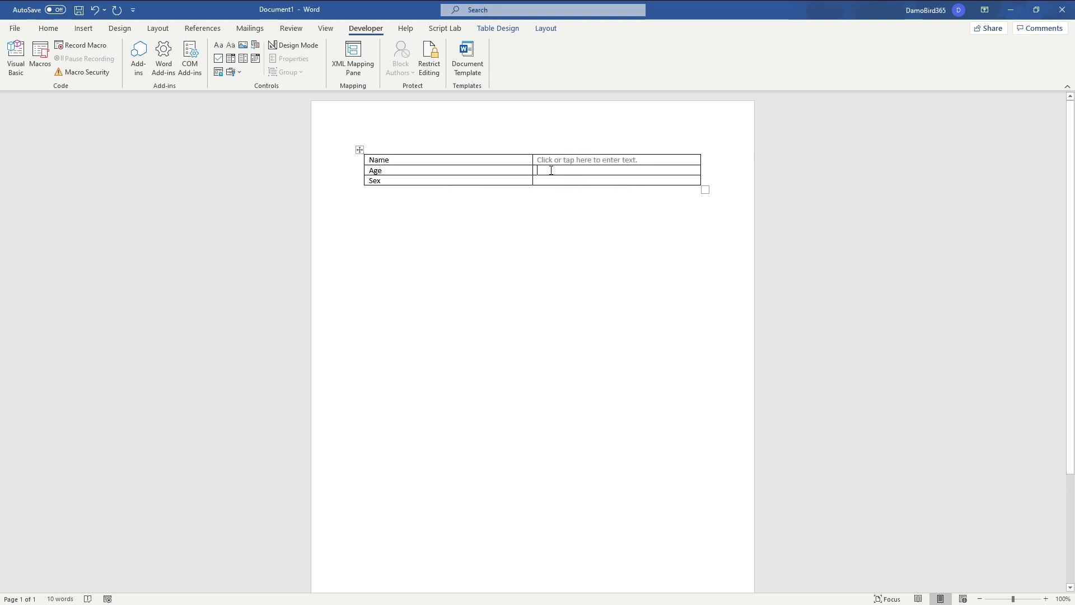
pyautogui.click(219, 45)
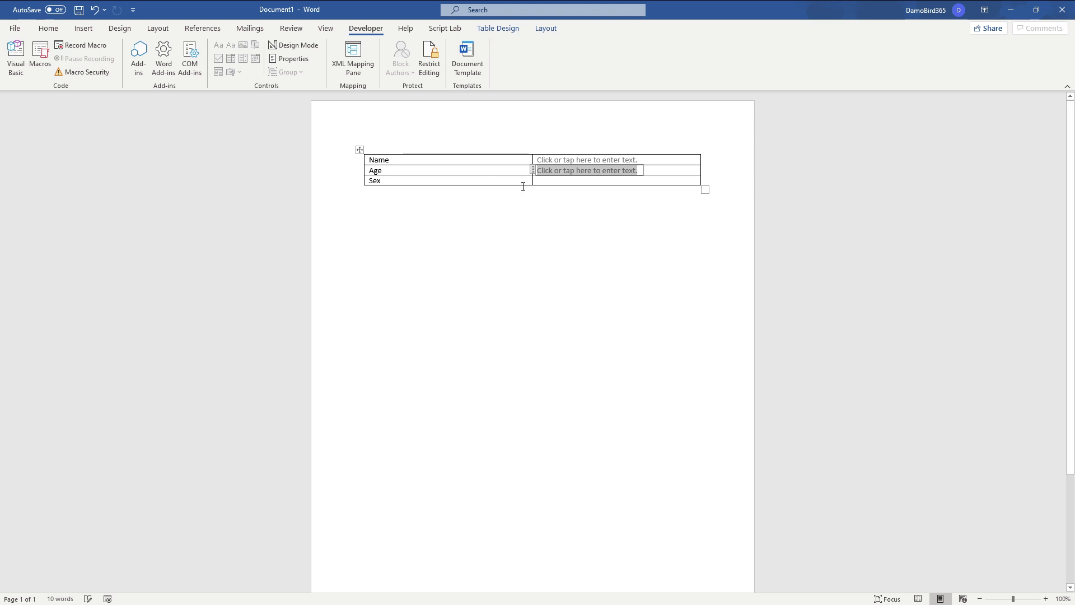
pyautogui.click(291, 59)
pyautogui.write('Age')
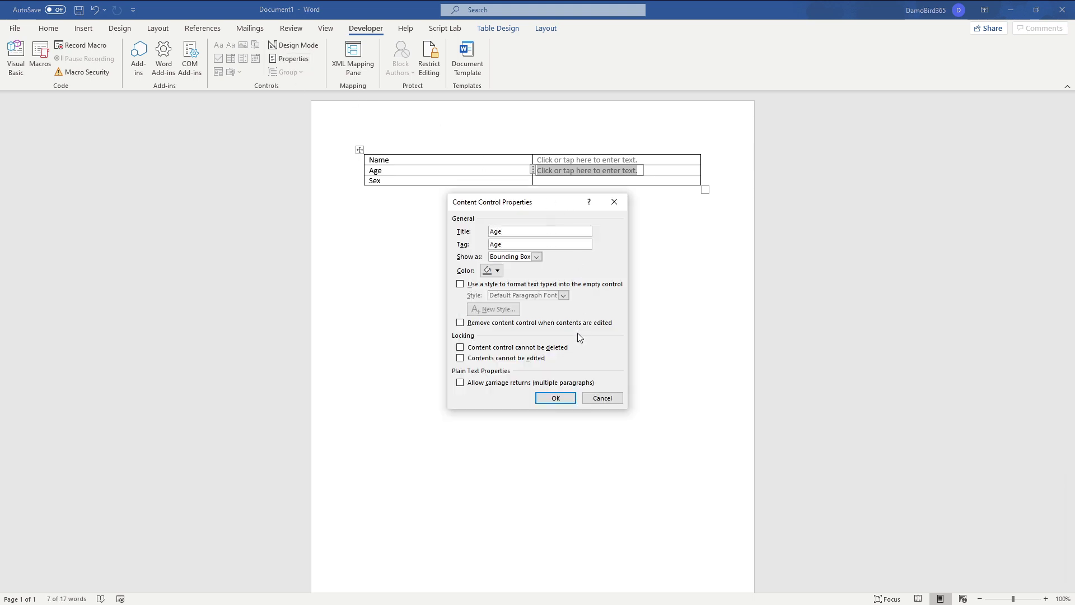
pyautogui.click(555, 398)
pyautogui.click(547, 180)
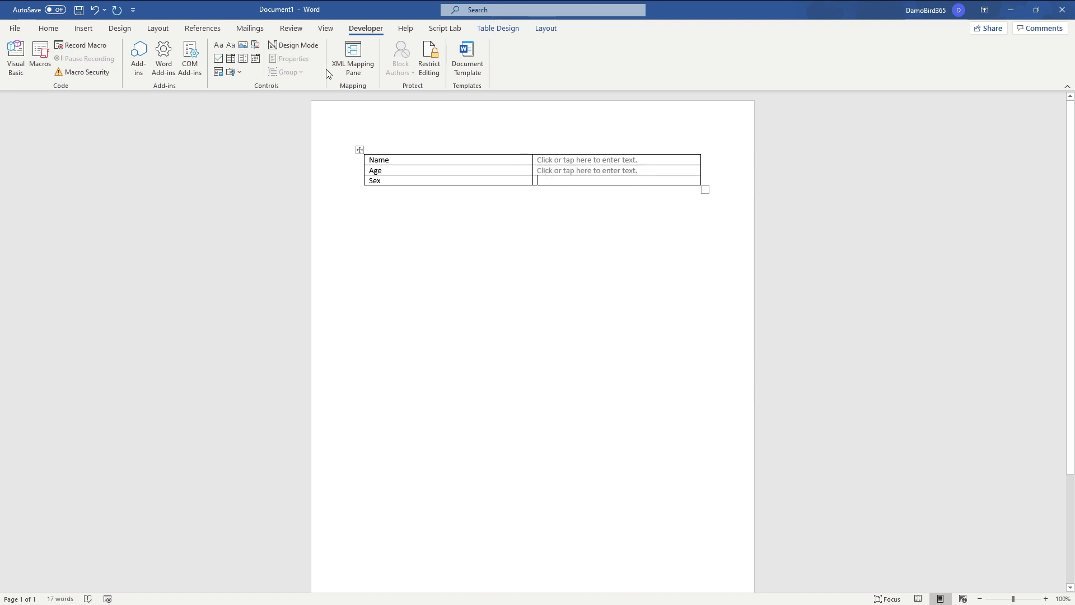
pyautogui.click(231, 45)
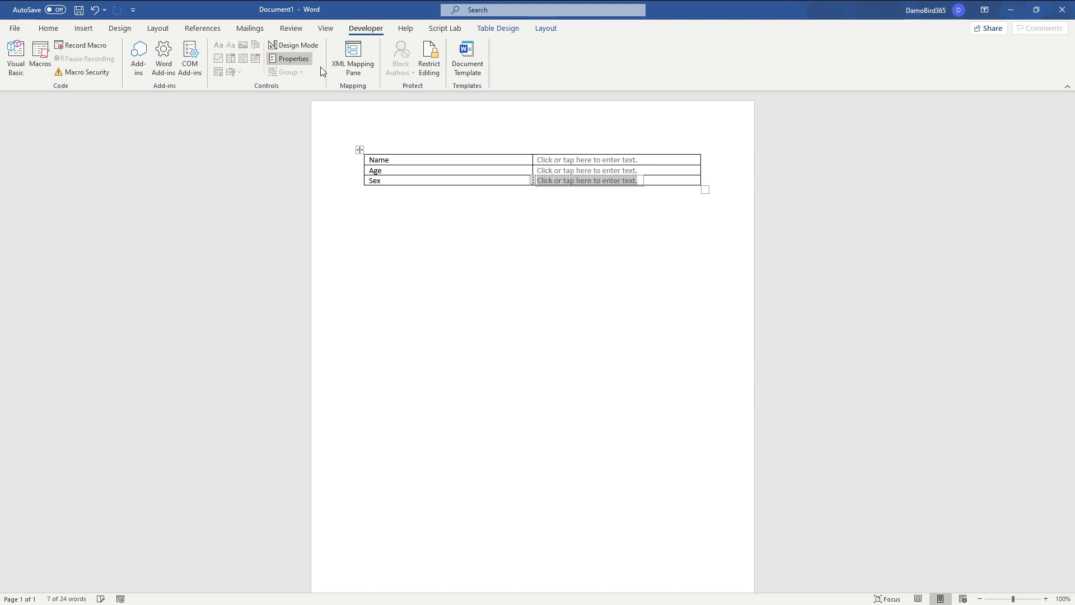
pyautogui.click(298, 60)
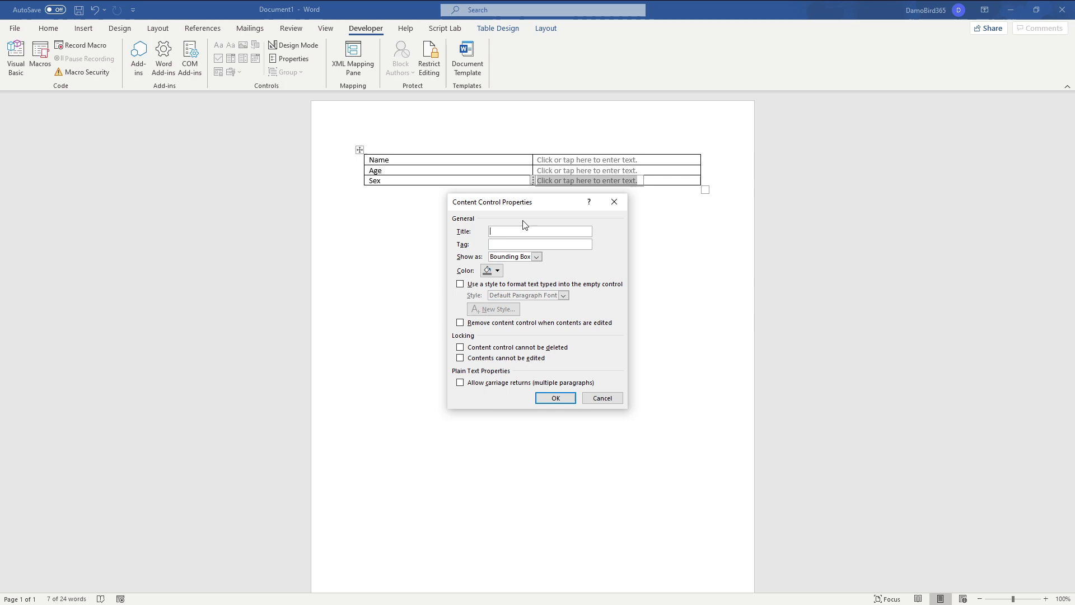
pyautogui.write('Sex')
# Confirm the Sex control and wrap the whole table in a repeating section content control.
pyautogui.click(554, 398)
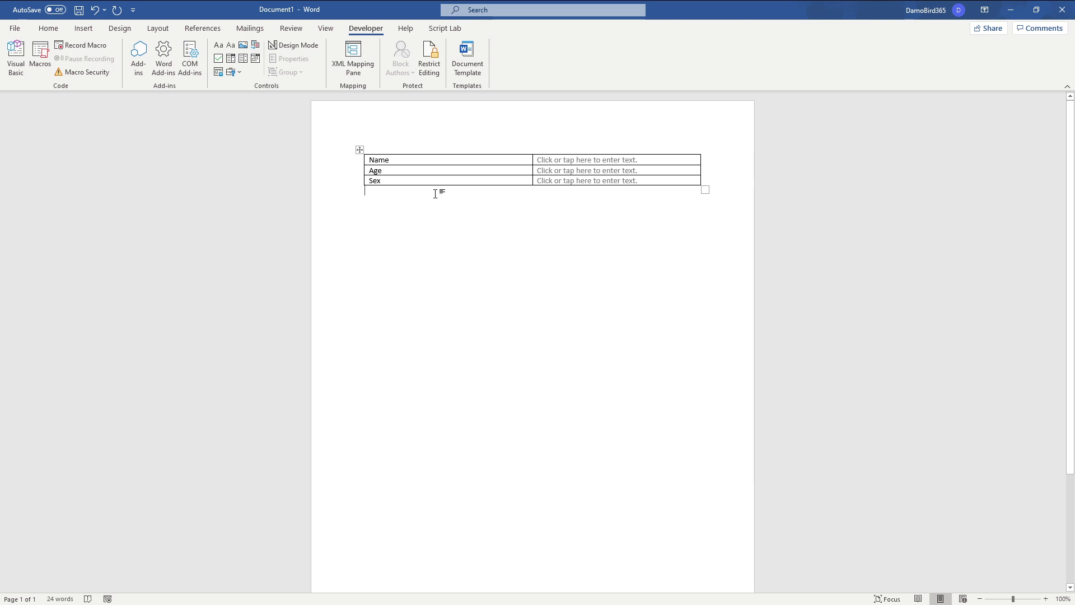
pyautogui.click(360, 150)
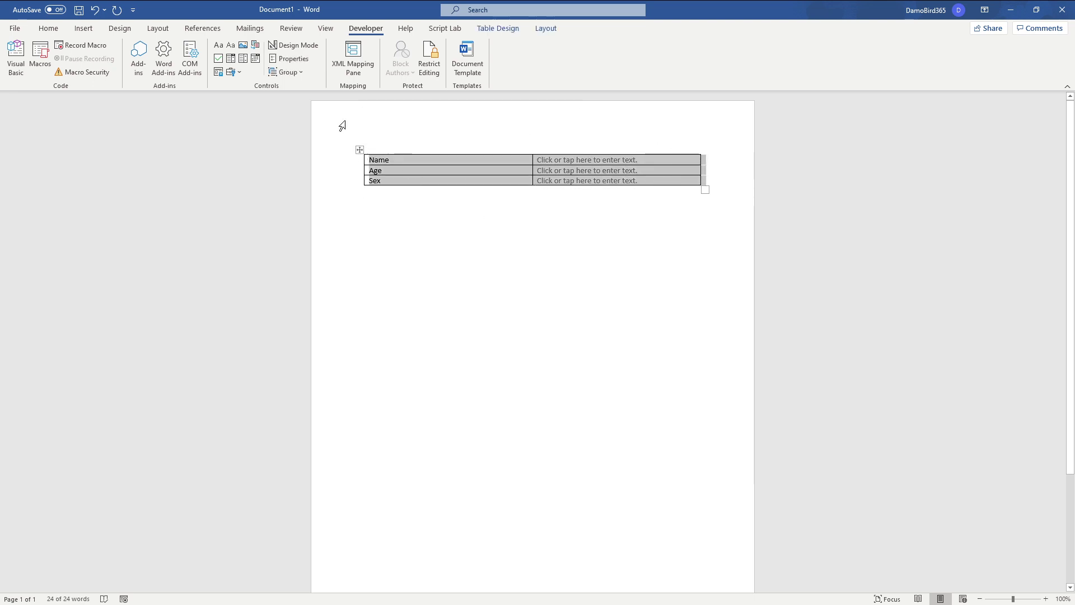
pyautogui.click(220, 72)
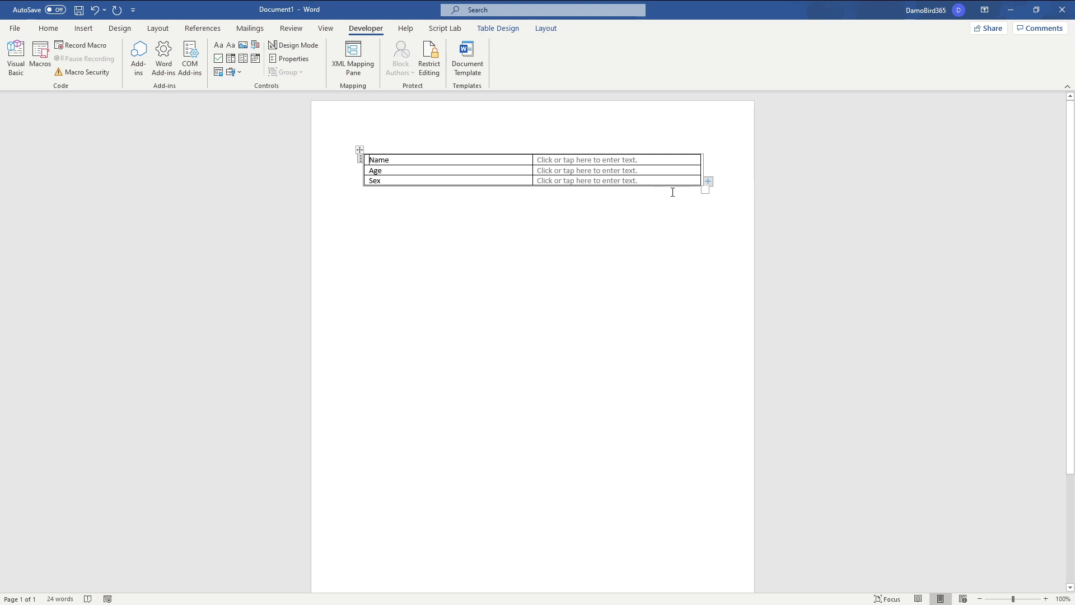
# Give the repeating section the title and tag RepeatingControl.
pyautogui.click(360, 160)
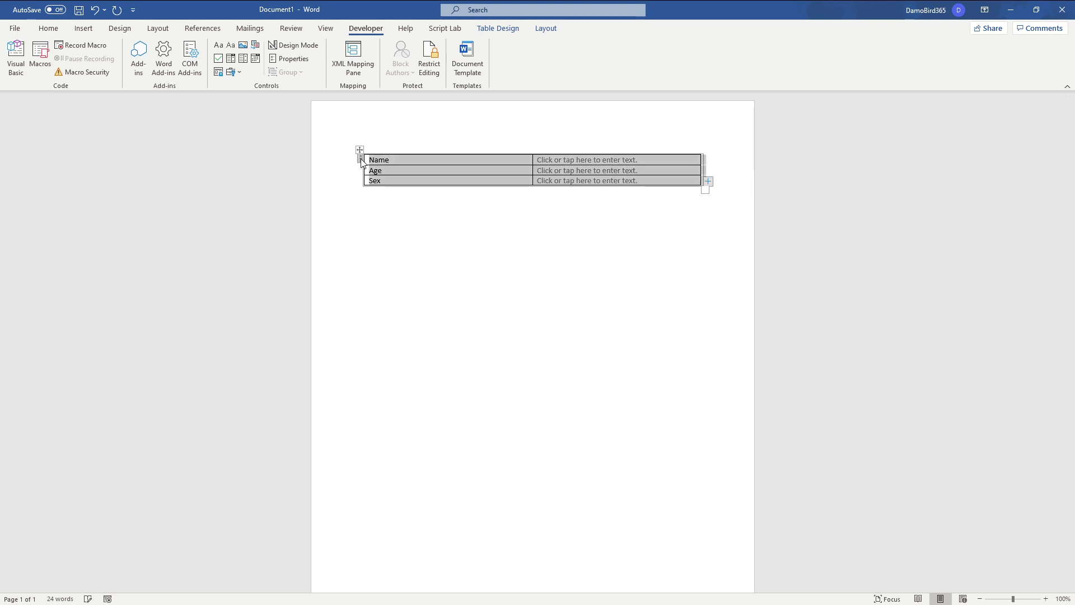
pyautogui.click(294, 58)
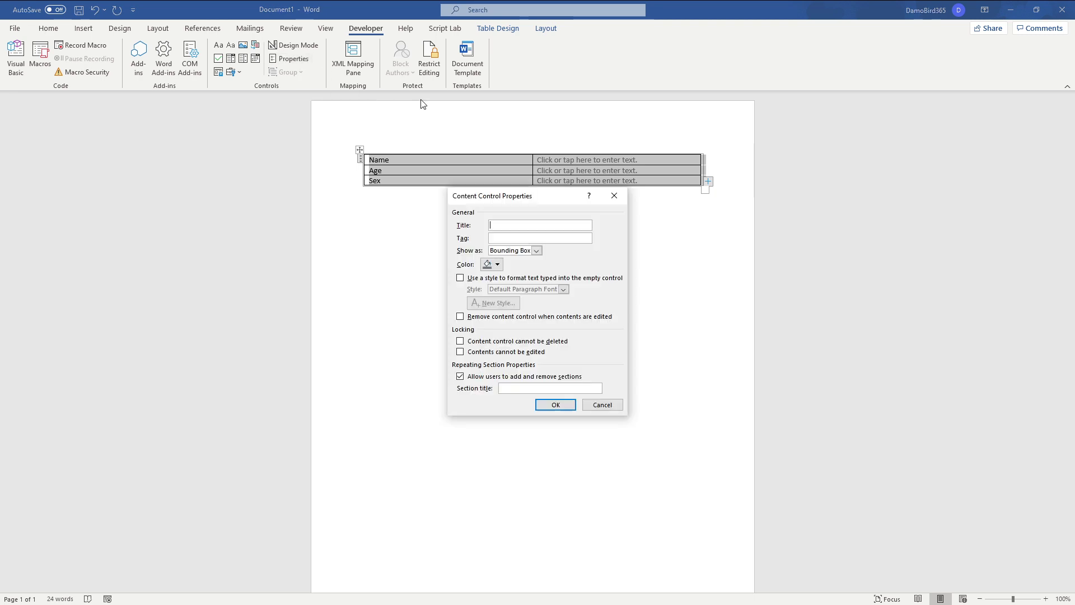
pyautogui.write('RepeatingControl')
pyautogui.hotkey('ctrl', 'a')
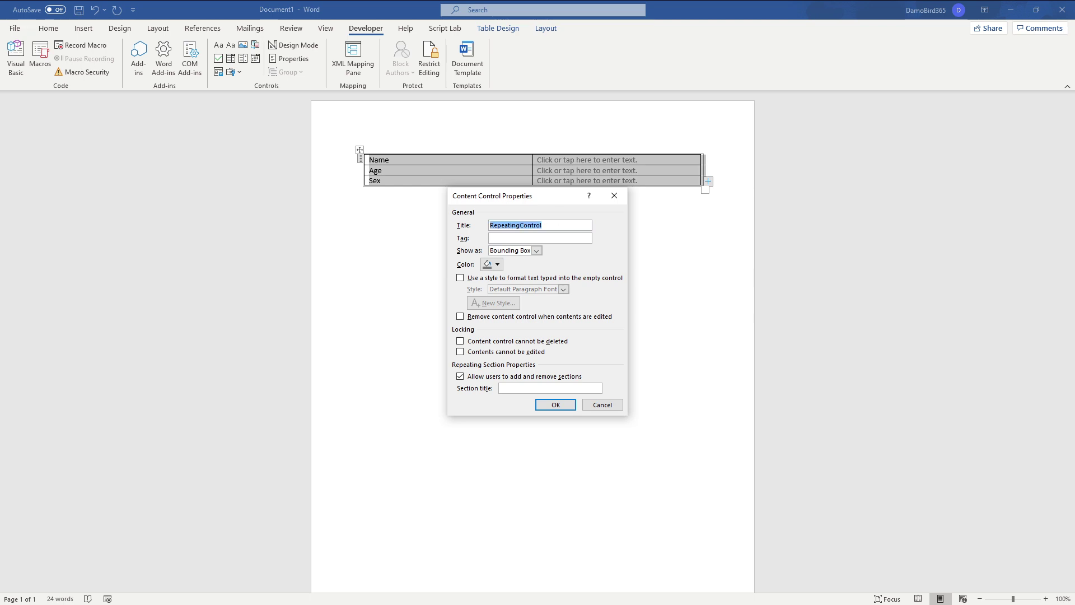
pyautogui.hotkey('ctrl', 'c')
pyautogui.press('Tab')
pyautogui.hotkey('ctrl', 'v')
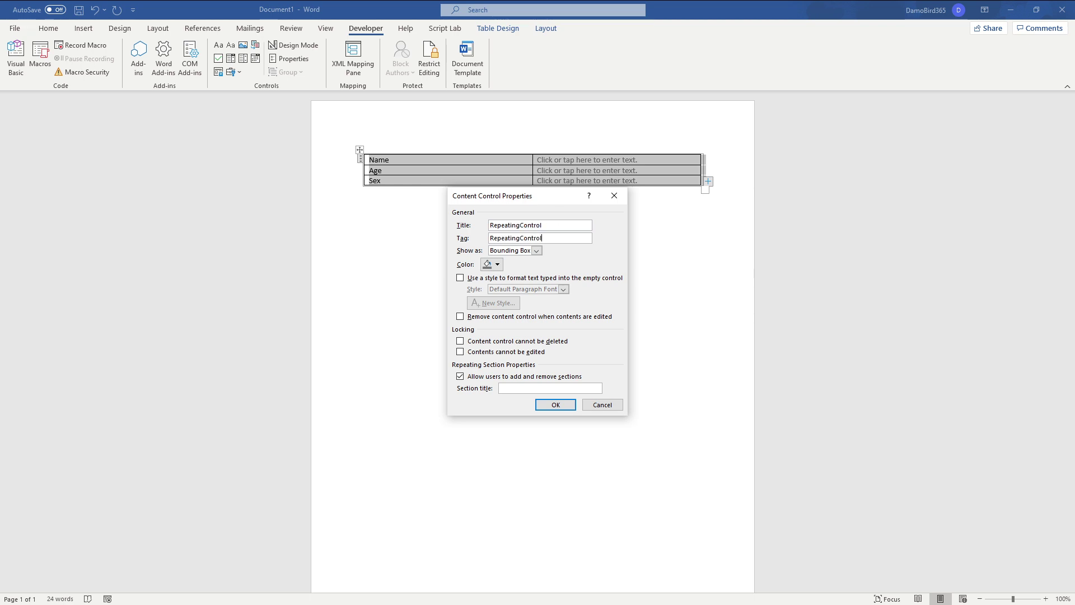
pyautogui.click(555, 405)
pyautogui.click(616, 344)
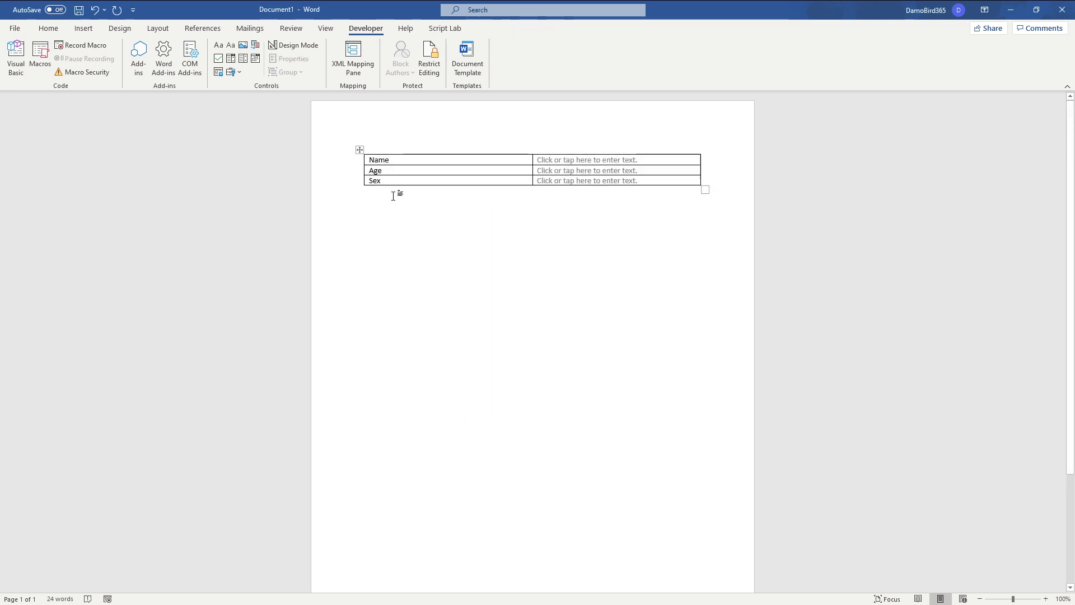
# Save the document as RepeatingDoc in DamoBird365's DocLibMetaData library, close Word and refresh SharePoint.
pyautogui.click(15, 28)
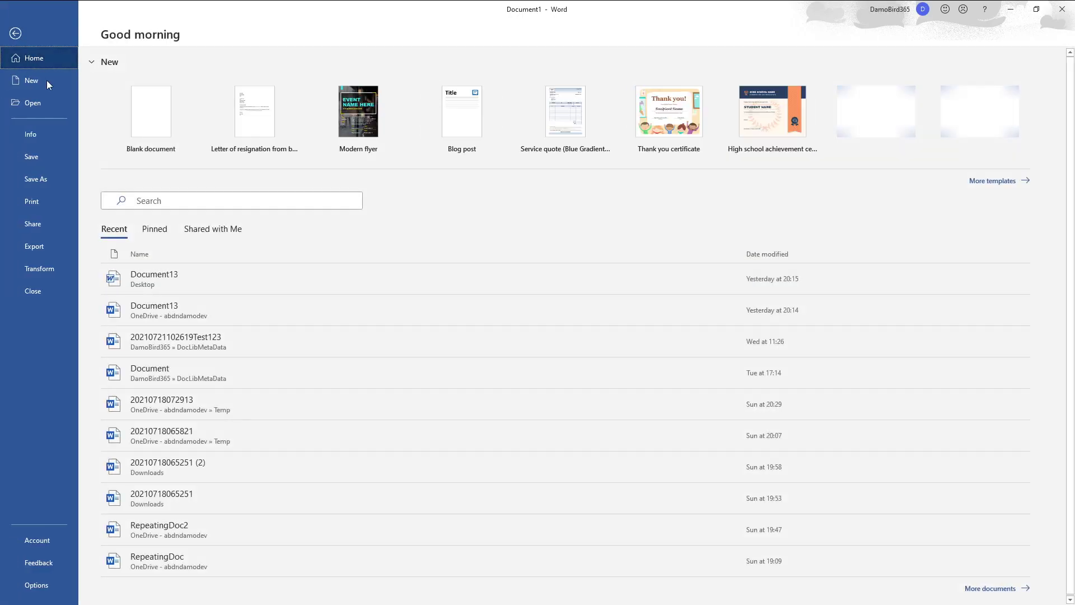
pyautogui.click(46, 177)
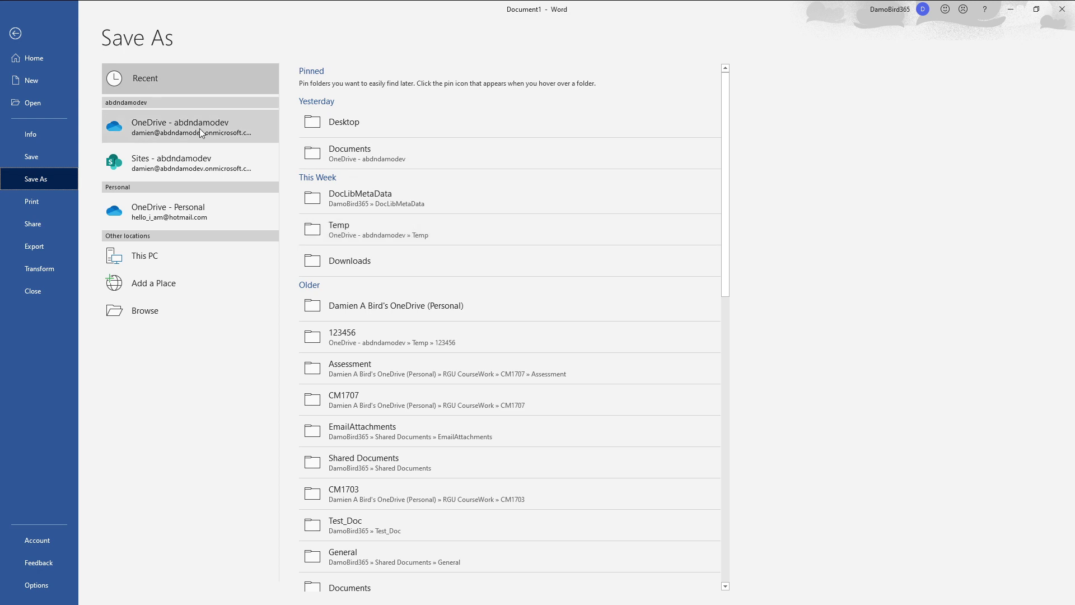
pyautogui.click(191, 156)
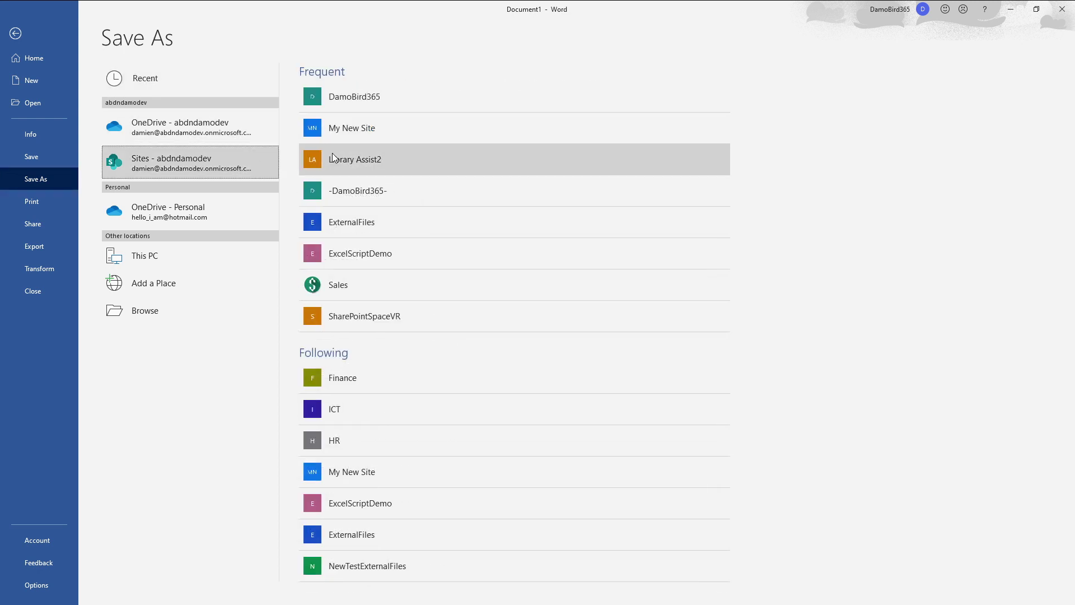
pyautogui.click(389, 100)
pyautogui.click(367, 191)
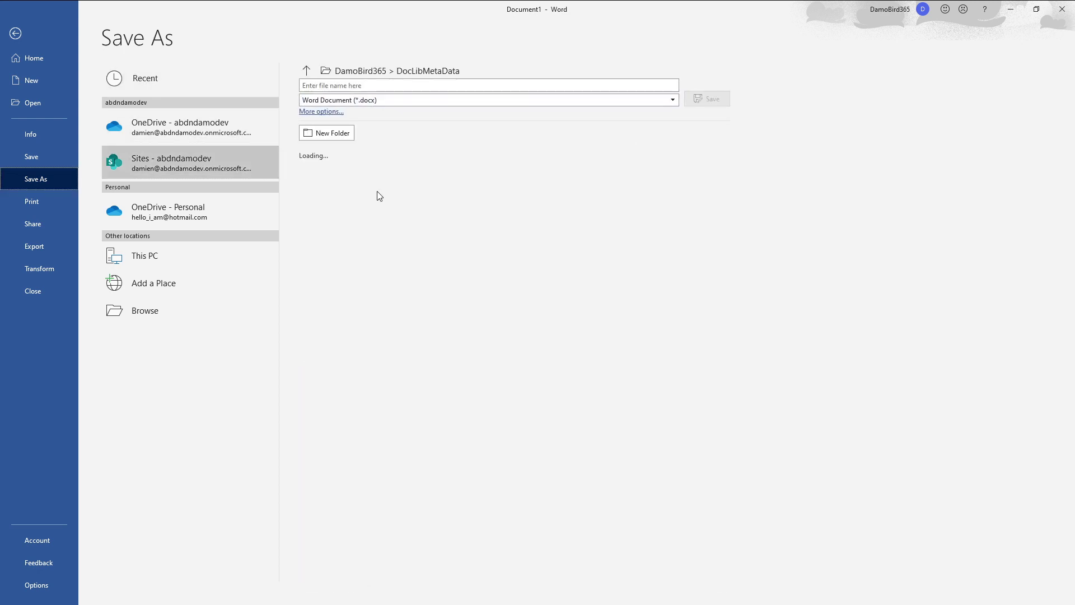
pyautogui.click(365, 87)
pyautogui.write('RepeatingDoc')
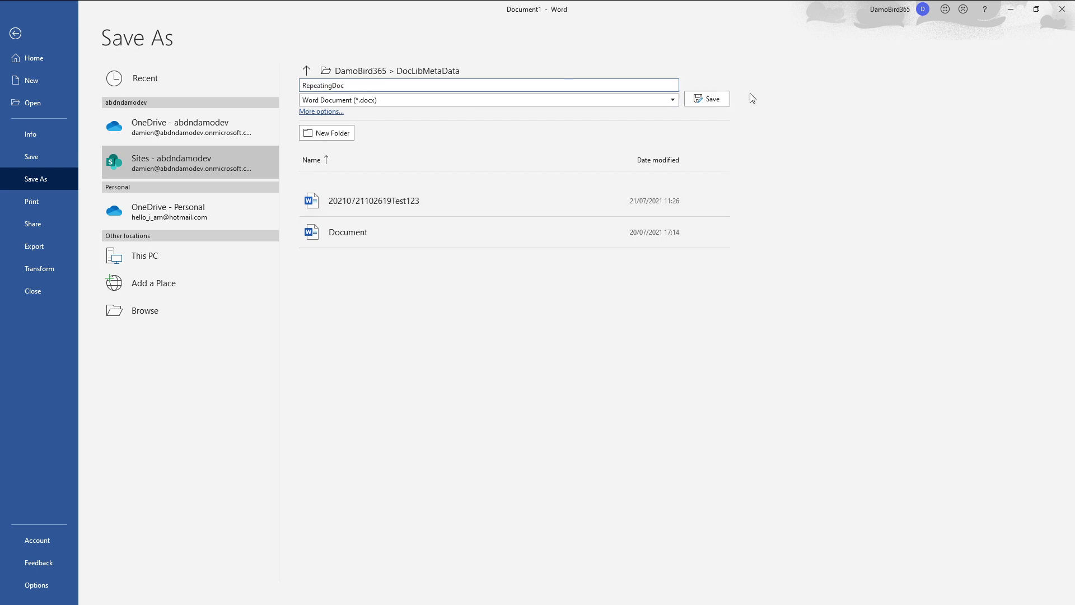
pyautogui.click(700, 97)
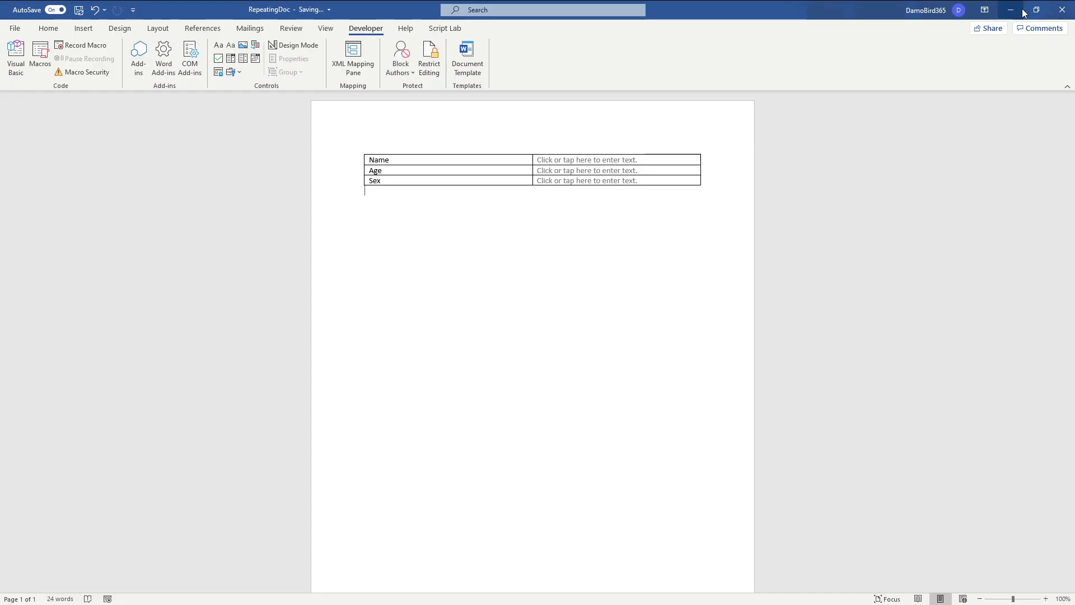
pyautogui.click(1062, 9)
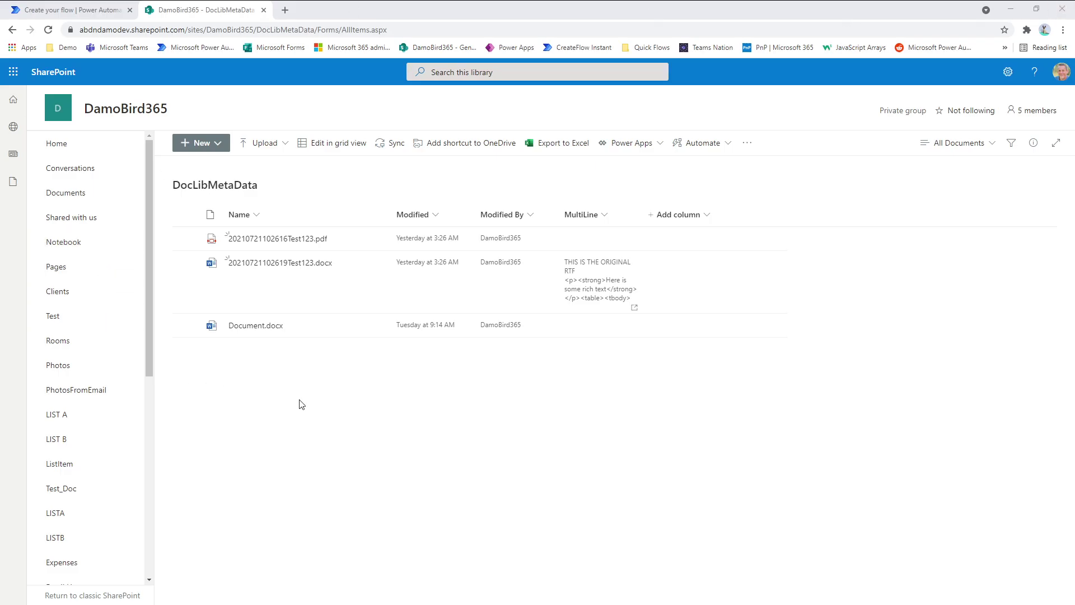
pyautogui.press('F5')
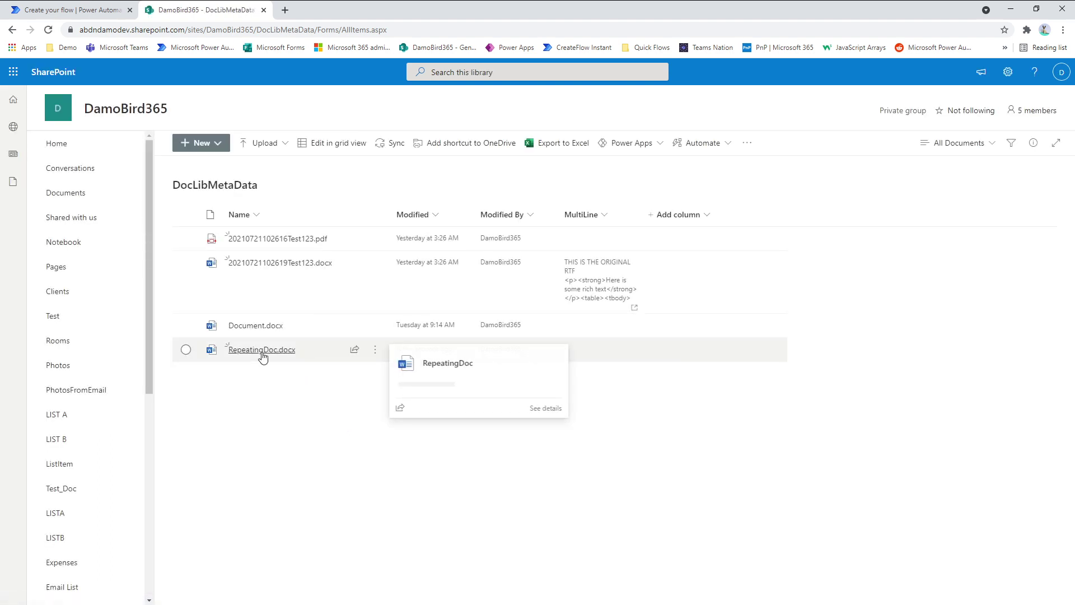
# Add the Word Online (Business) Populate a Microsoft Word template action, starting the premium trial.
pyautogui.click(107, 10)
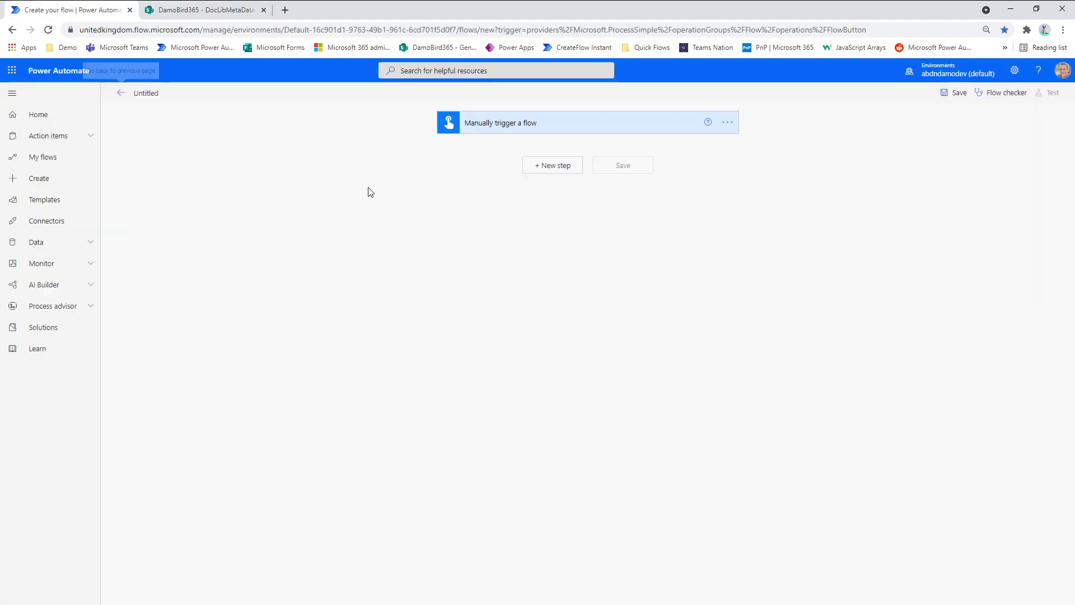
pyautogui.click(554, 167)
pyautogui.write('word')
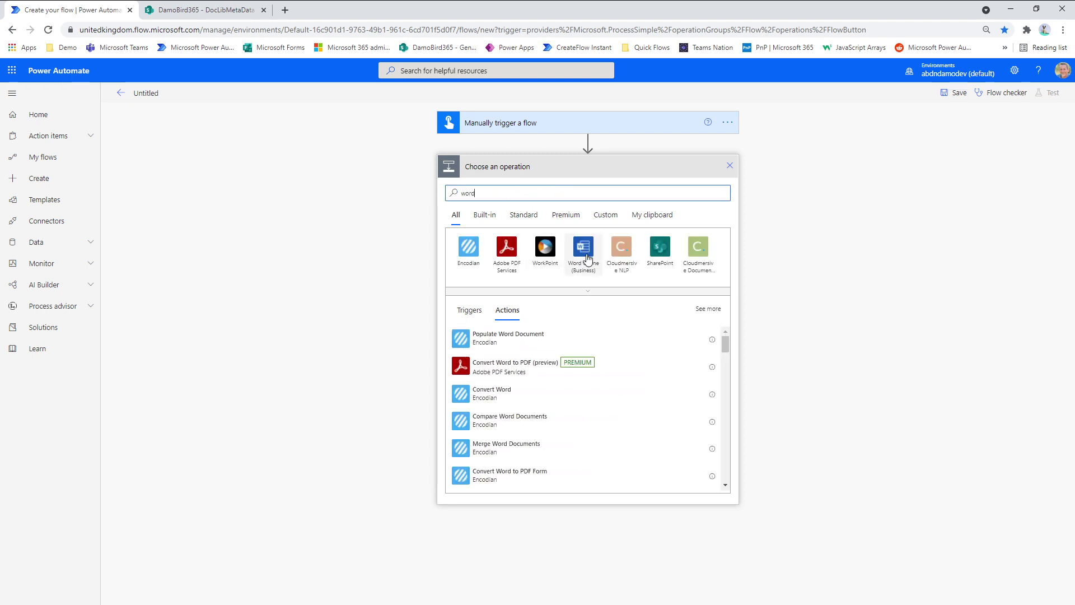
pyautogui.click(585, 263)
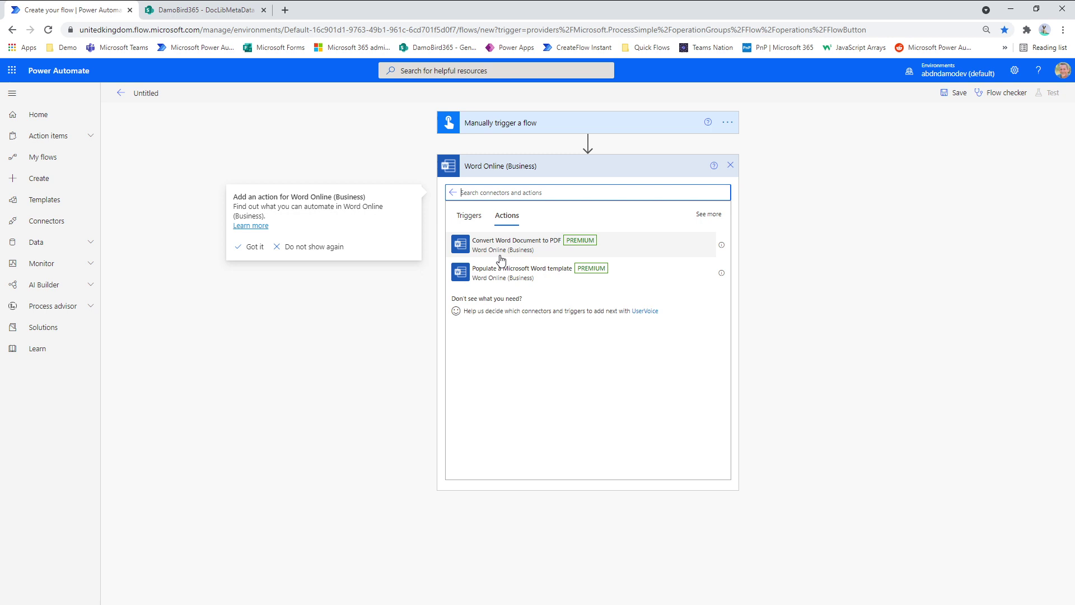
pyautogui.click(501, 274)
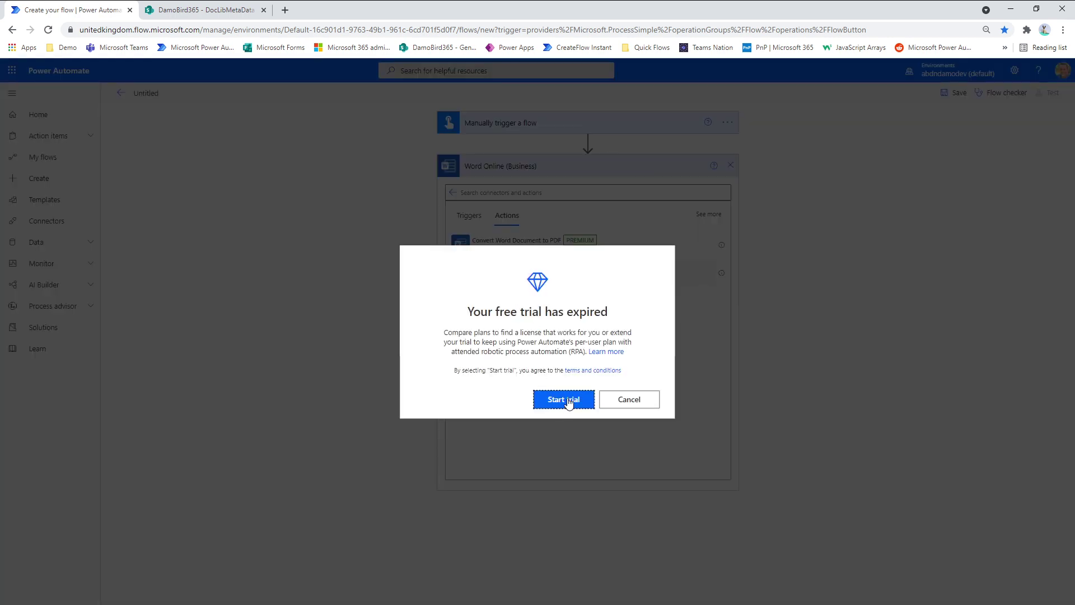
pyautogui.click(575, 398)
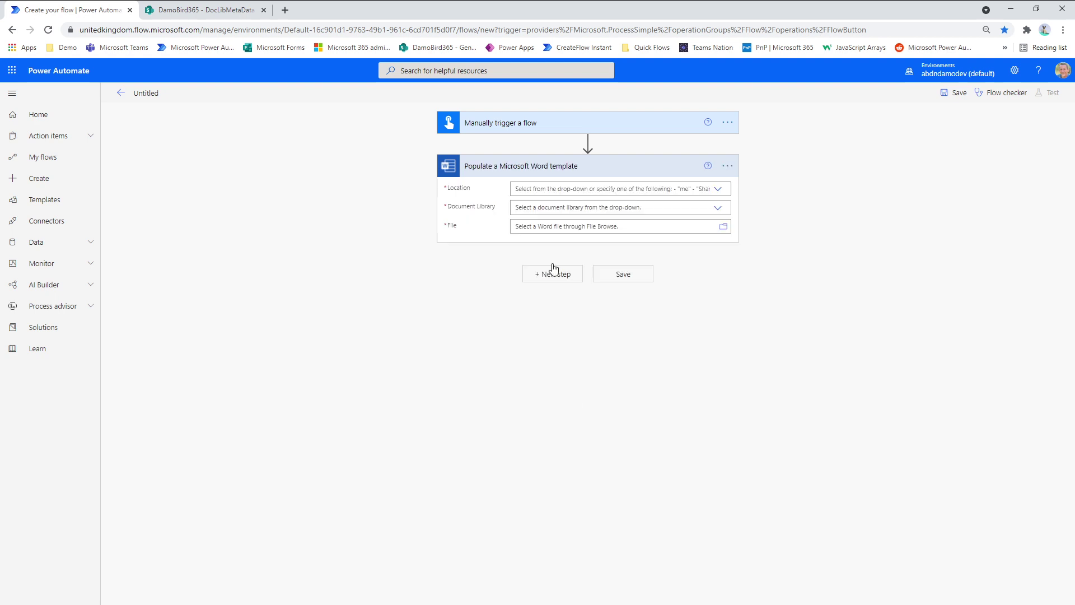
# Point it at /RepeatingDoc.docx in Group - DamoBird365's DocLibMetaData library.
pyautogui.click(719, 190)
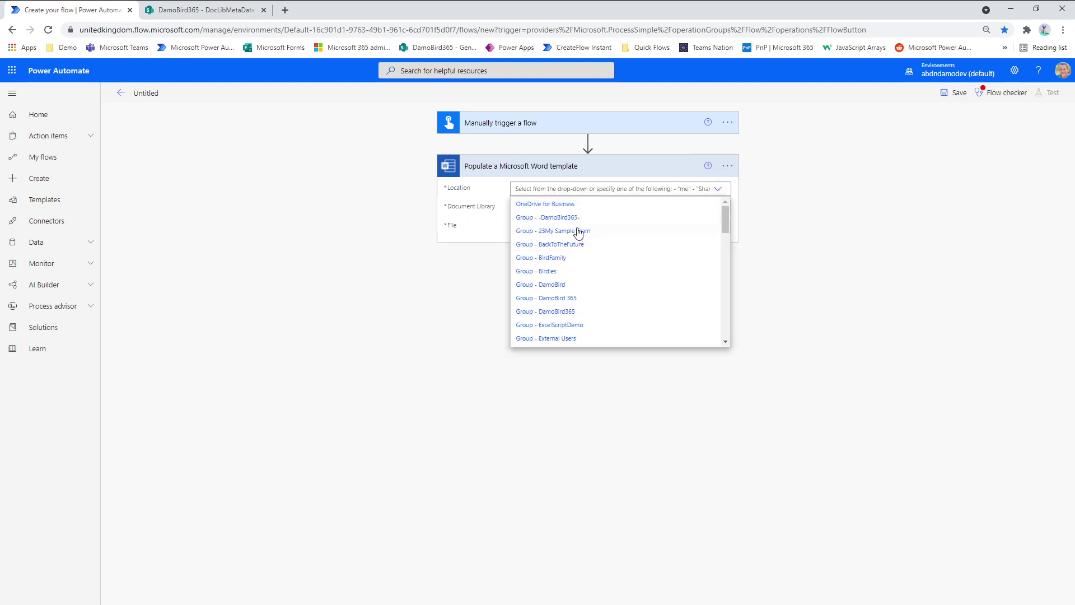
pyautogui.click(572, 311)
pyautogui.click(715, 212)
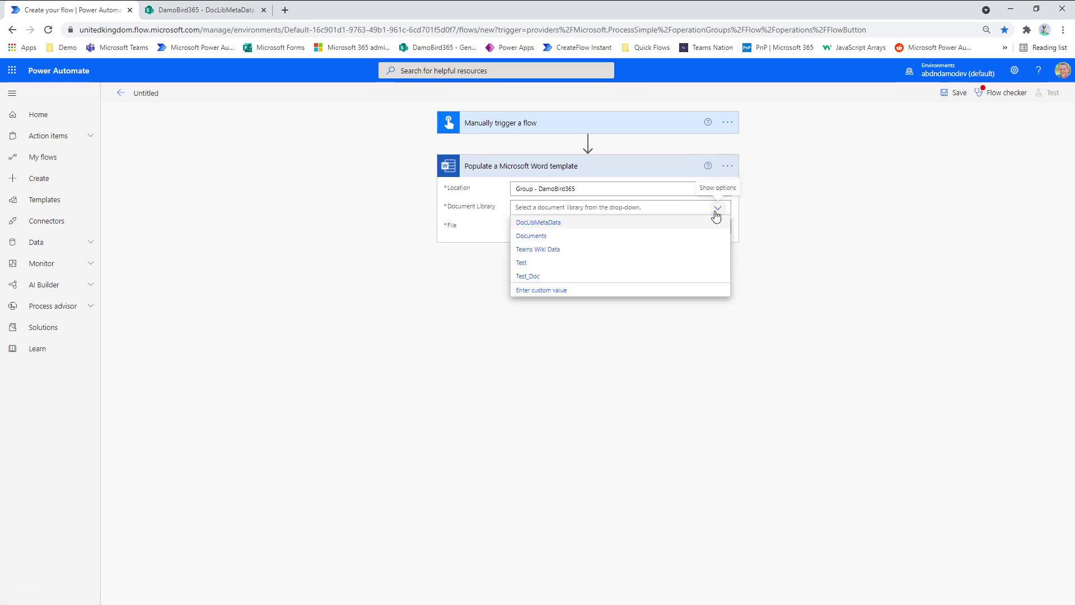
pyautogui.click(585, 224)
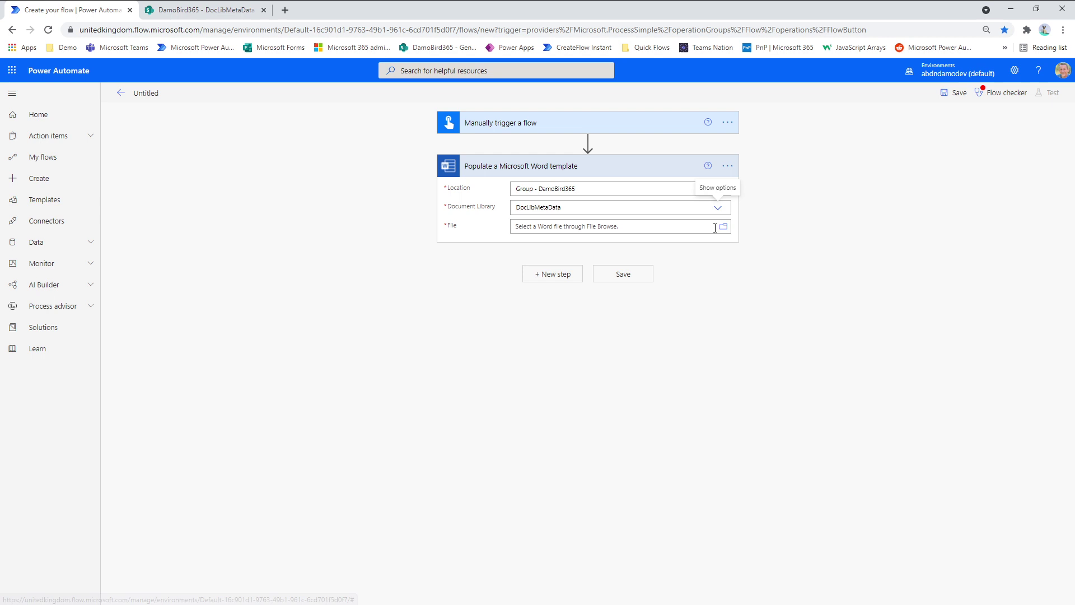
pyautogui.click(723, 227)
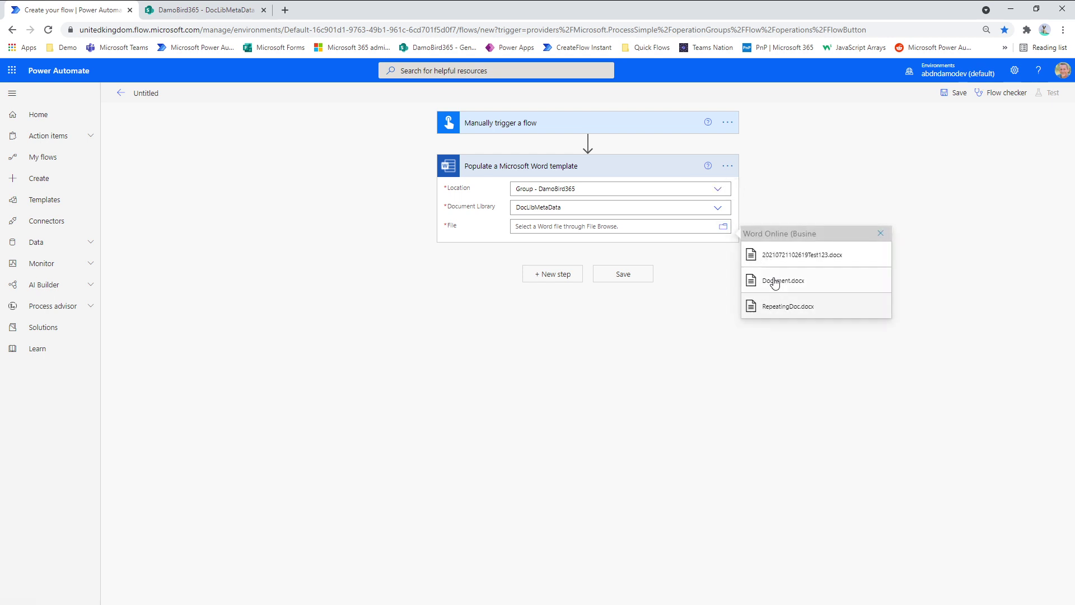
pyautogui.click(783, 308)
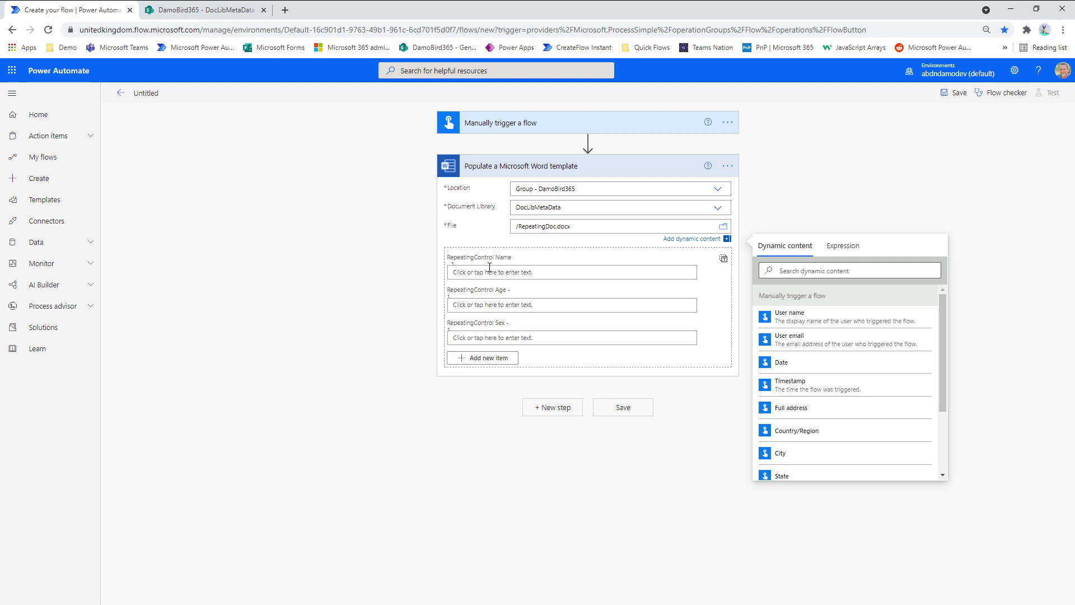
# Enter a person's name, Age 40 and Sex Male, then switch RepeatingControl to JSON array view.
pyautogui.click(512, 272)
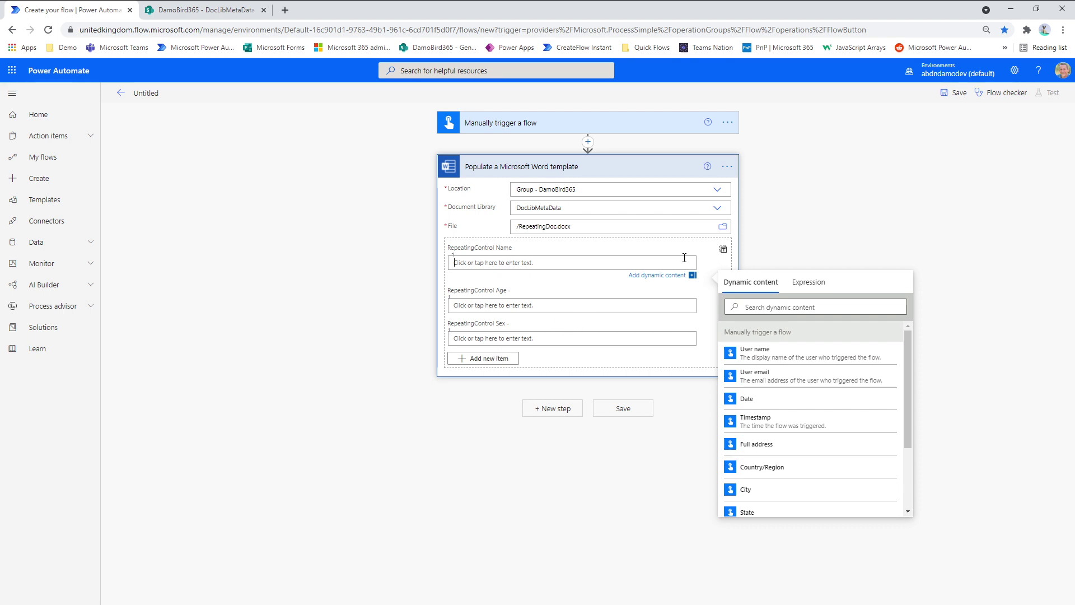
pyautogui.write('Damien')
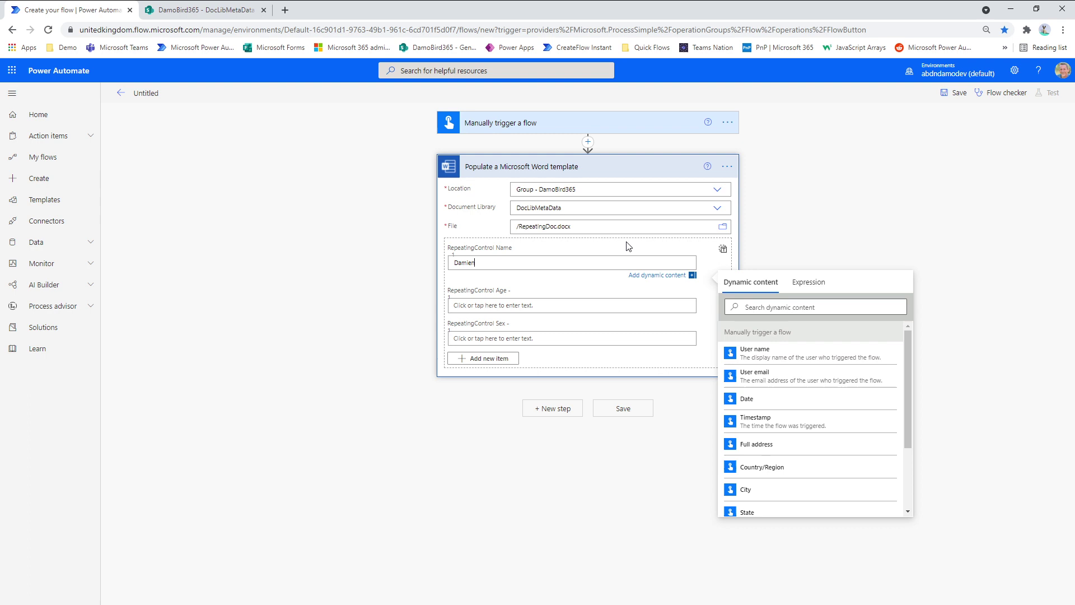
pyautogui.click(567, 303)
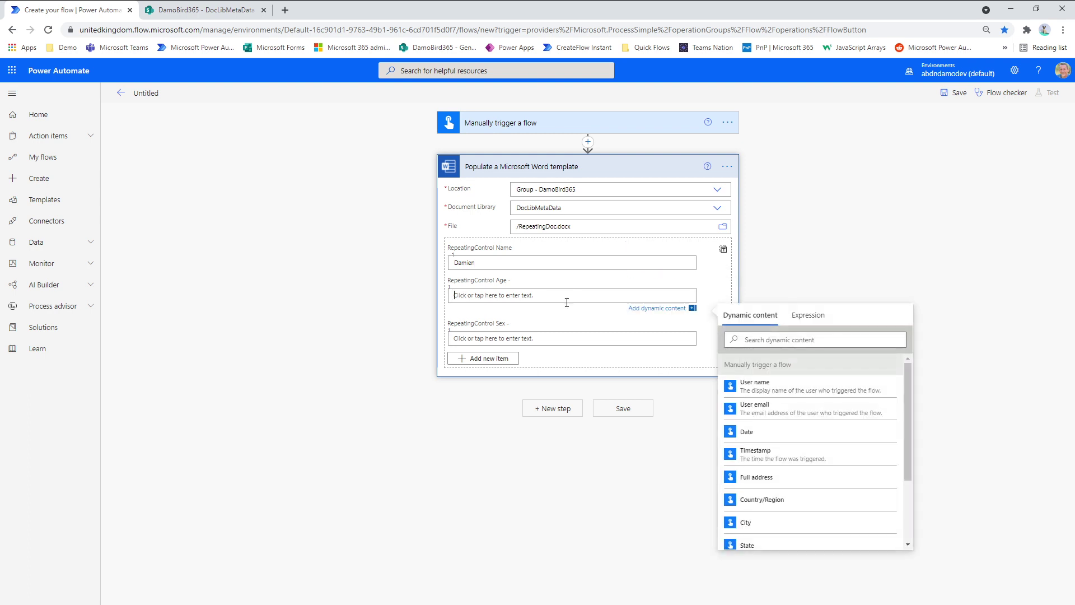
pyautogui.write('40')
pyautogui.click(564, 337)
pyautogui.write('Male')
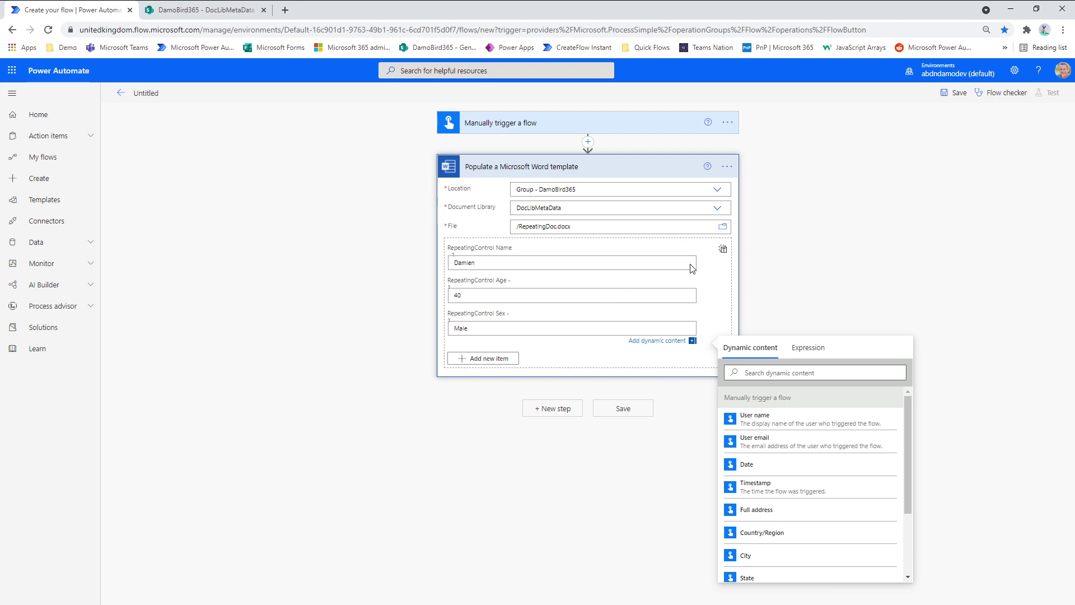
pyautogui.click(723, 249)
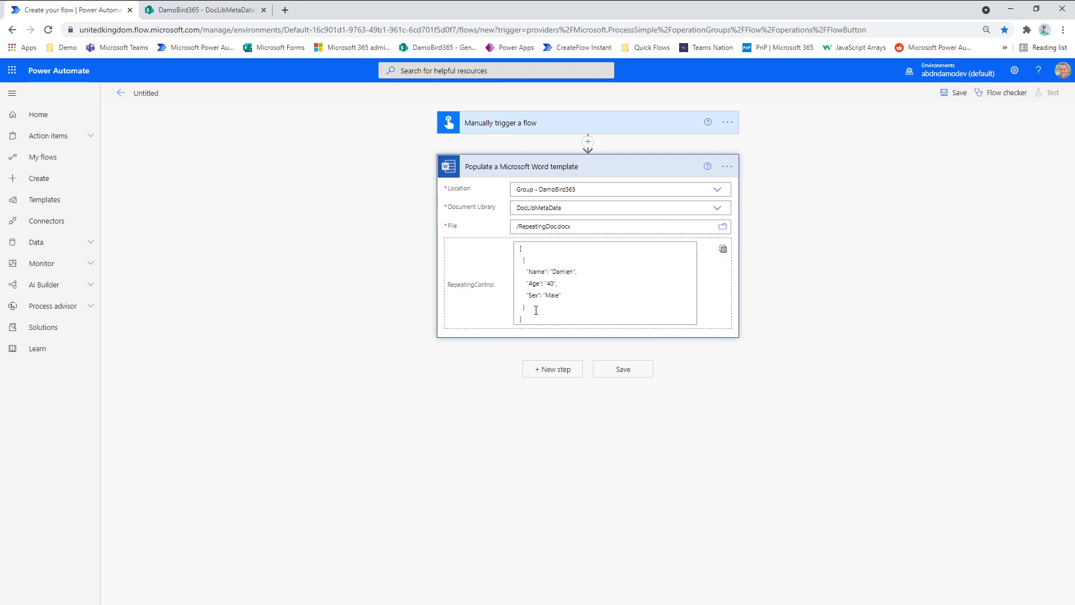
# Duplicate the JSON entry as a second person with a new name, Age 10 and Sex Female.
pyautogui.moveTo(537, 309); pyautogui.dragTo(487, 270)
pyautogui.hotkey('ctrl', 'c')
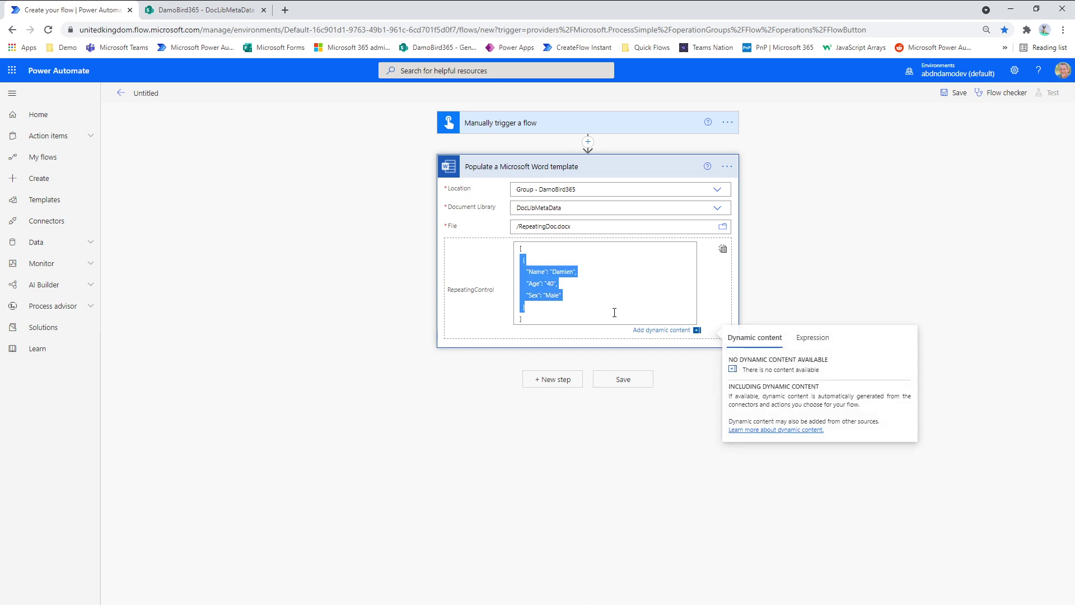
pyautogui.click(541, 309)
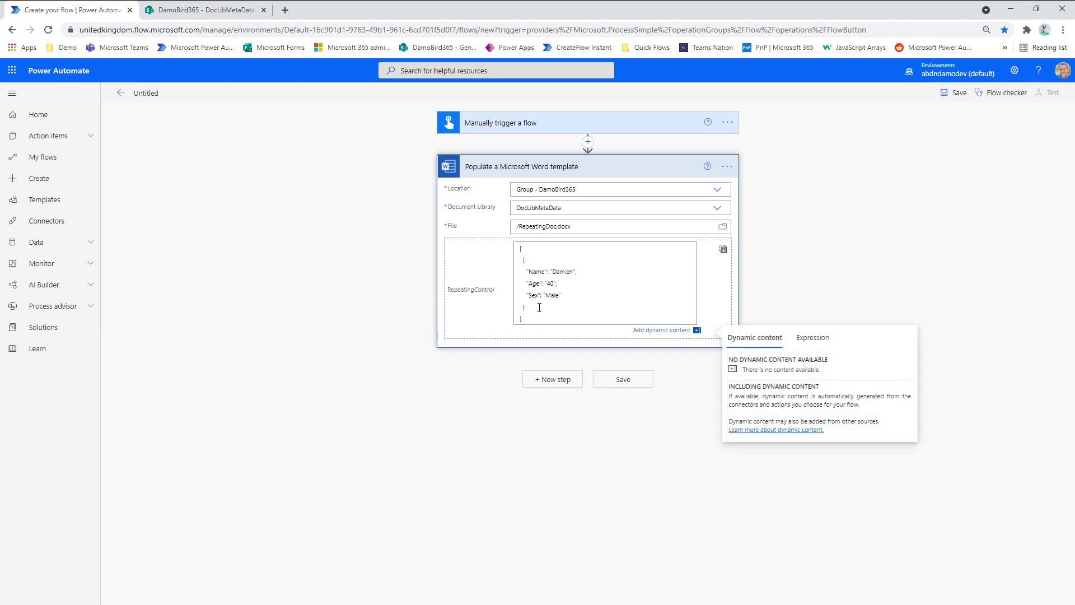
pyautogui.write(',')
pyautogui.press('Return')
pyautogui.hotkey('ctrl', 'v')
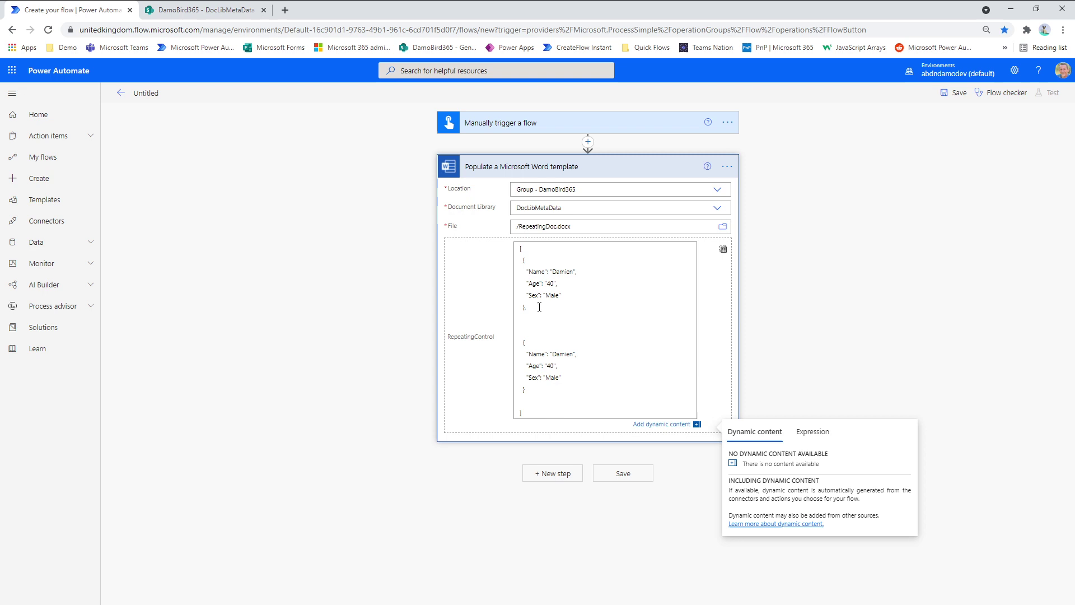
pyautogui.press('Delete')
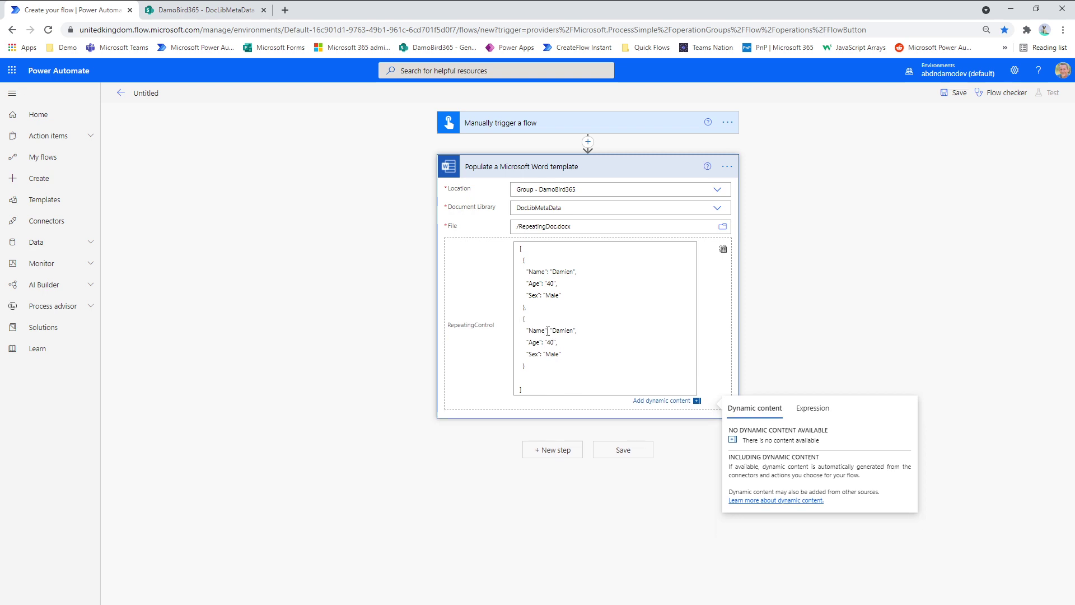
pyautogui.moveTo(552, 331); pyautogui.dragTo(575, 333)
pyautogui.write('Milly')
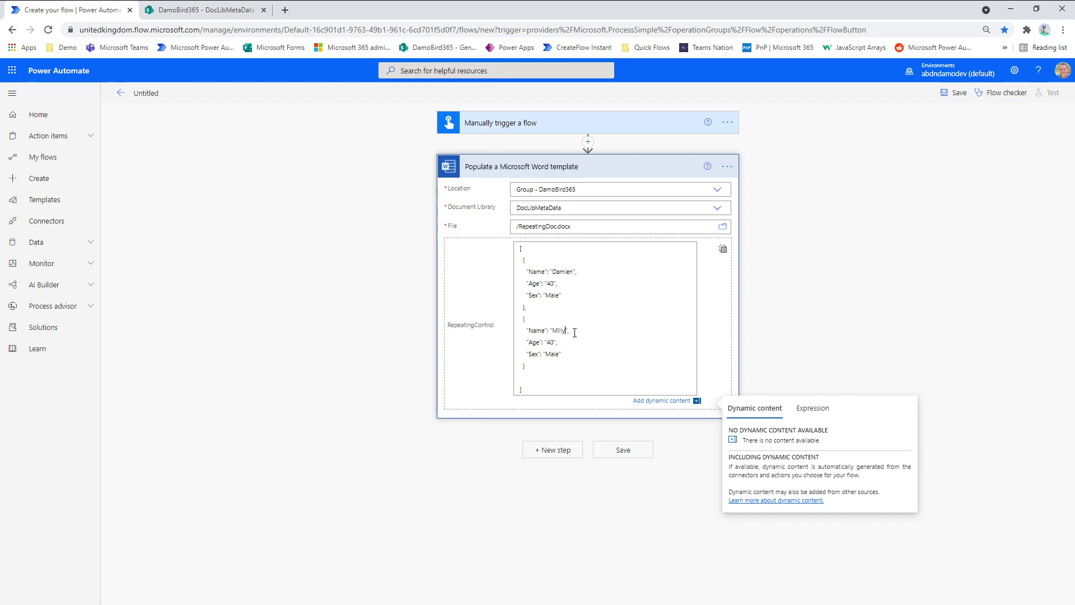
pyautogui.moveTo(554, 343); pyautogui.dragTo(550, 342)
pyautogui.write('10')
pyautogui.press('BackSpace')
pyautogui.write('Fem')
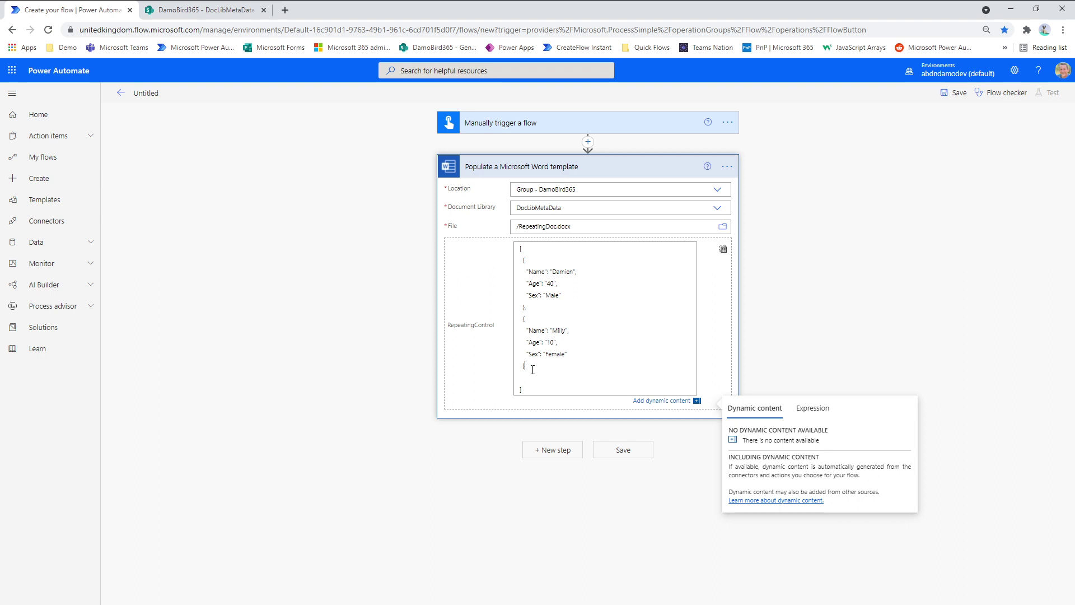
# Paste a third entry and change it to another name, Age 8 and Sex Female.
pyautogui.hotkey('ctrl', 'v')
pyautogui.write(',')
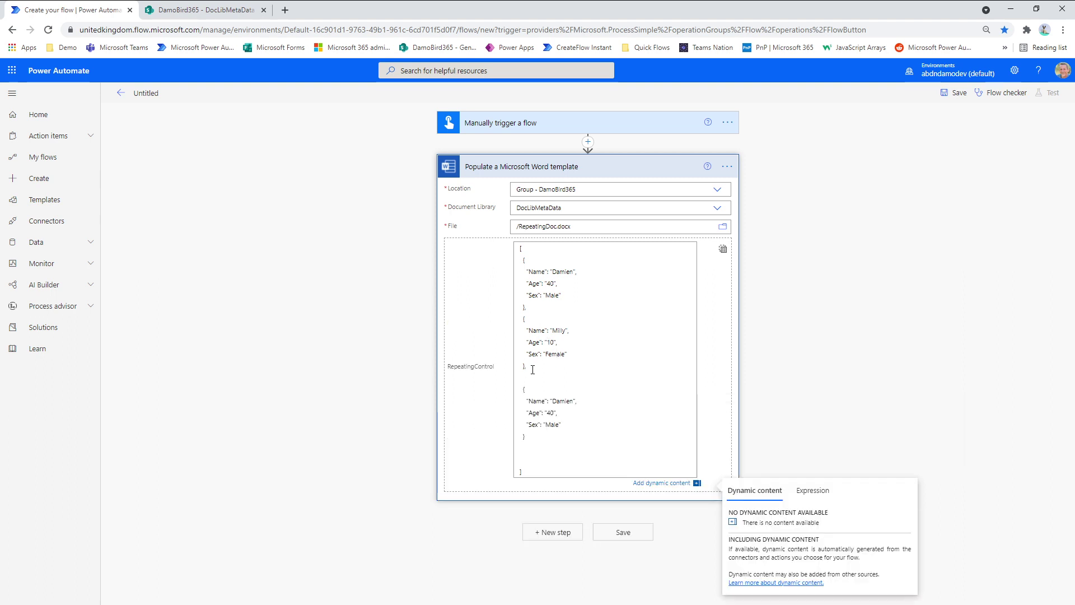
pyautogui.press('BackSpace')
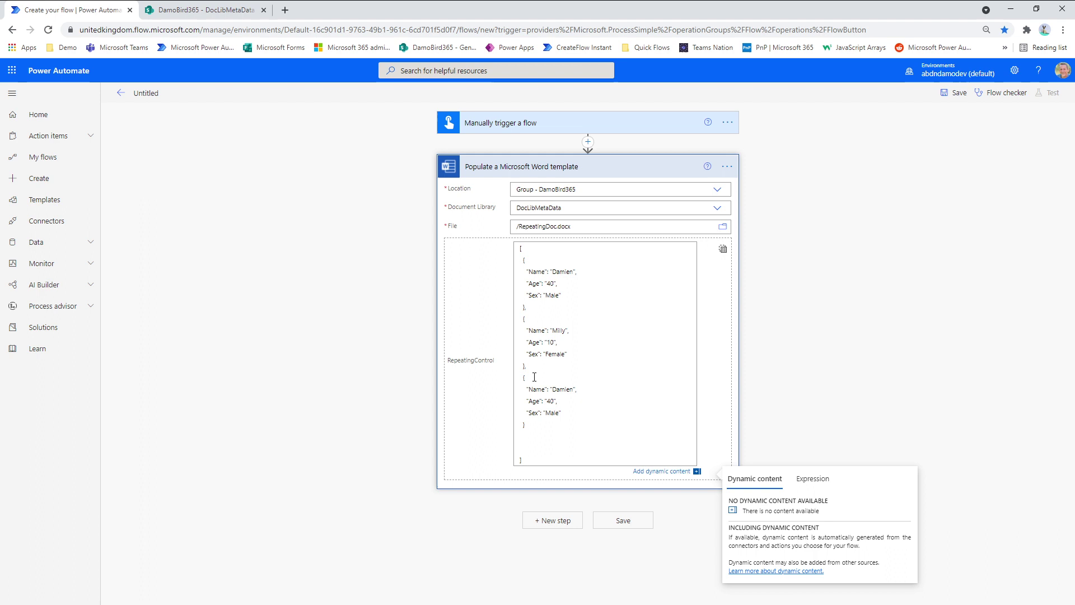
pyautogui.moveTo(553, 389); pyautogui.dragTo(574, 389)
pyautogui.write('Daisy')
pyautogui.doubleClick(554, 401)
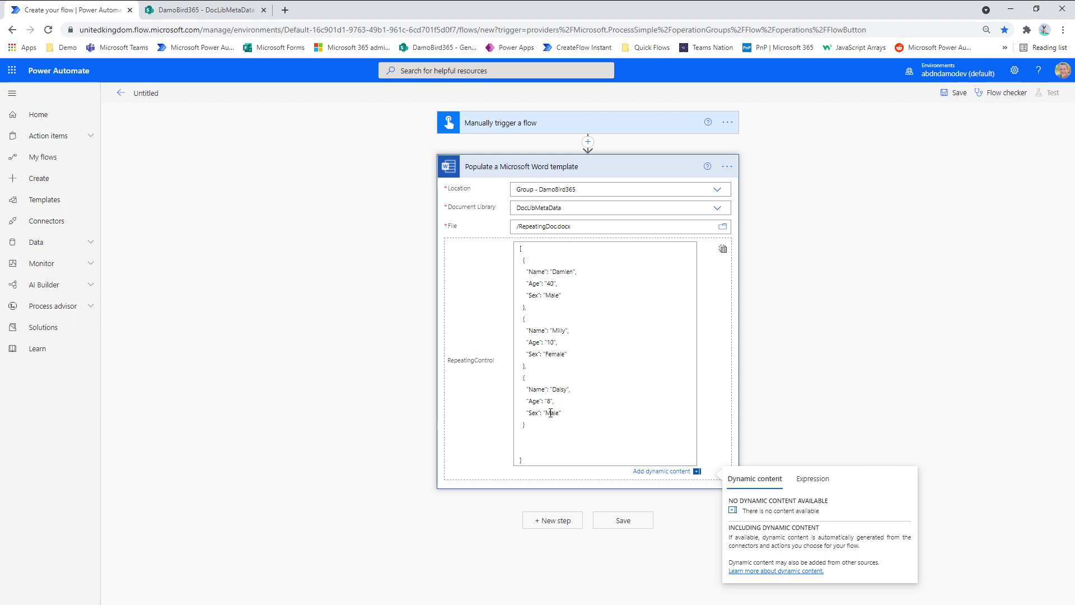
pyautogui.press('BackSpace')
pyautogui.write('Fem')
# Add a SharePoint Create file action on site DamoBird365 with folder /DocLibMetaData.
pyautogui.click(561, 520)
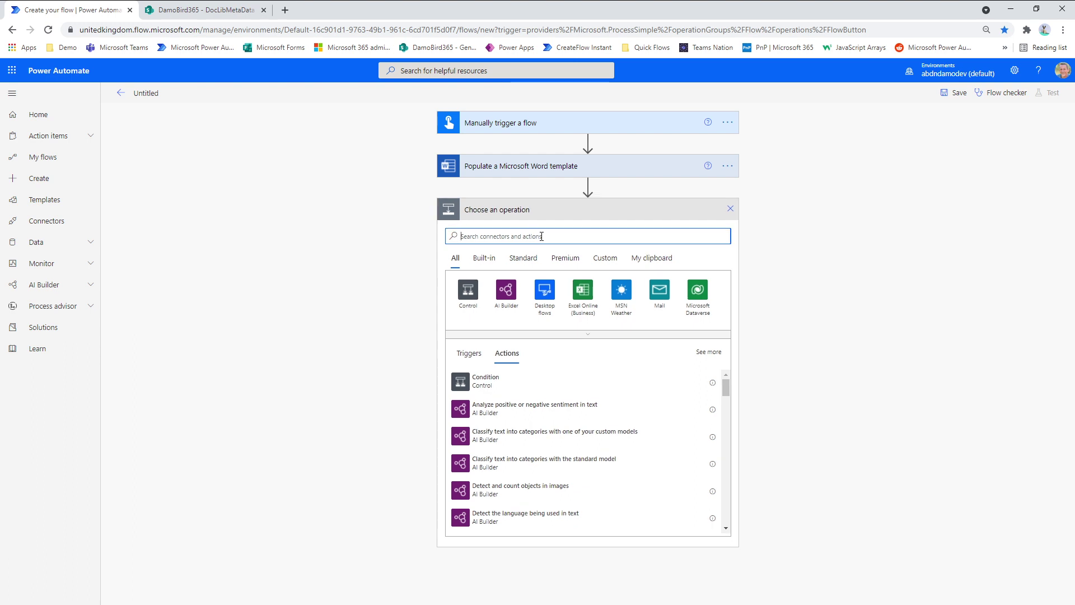
pyautogui.write('create file')
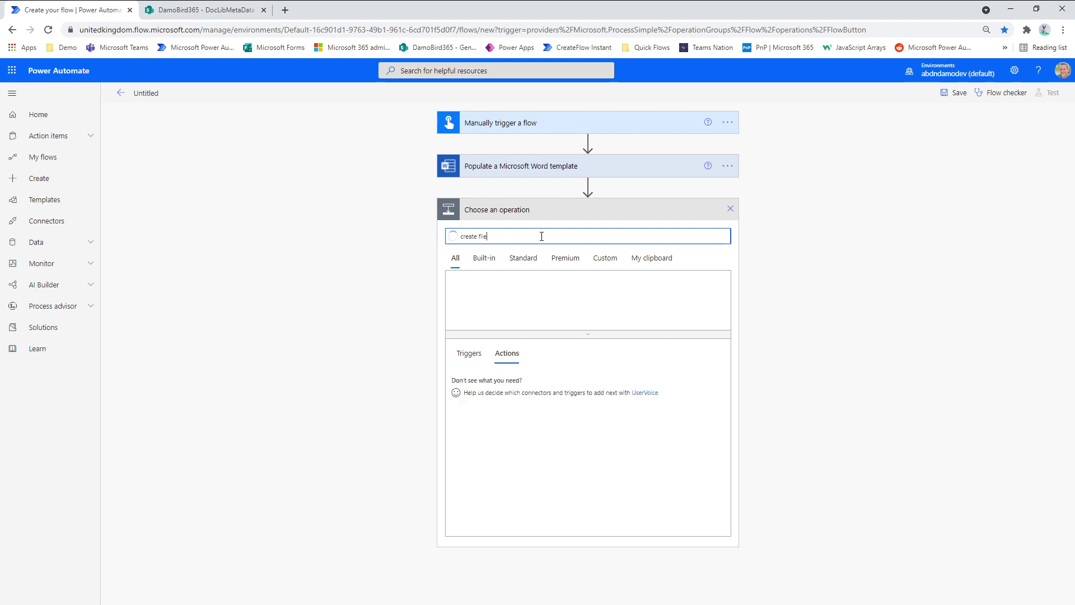
pyautogui.click(486, 408)
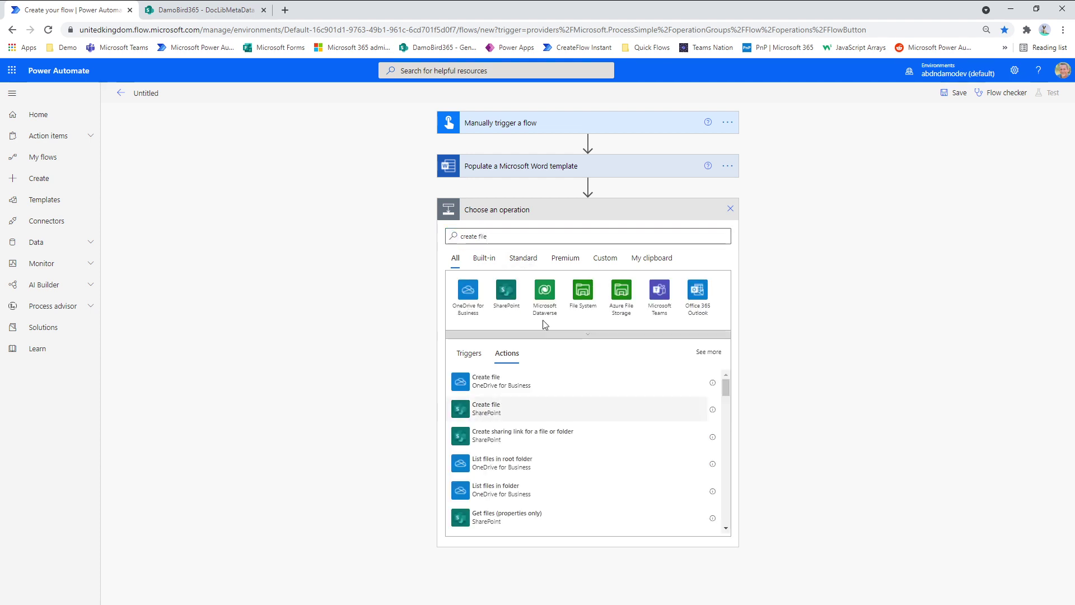
pyautogui.click(717, 233)
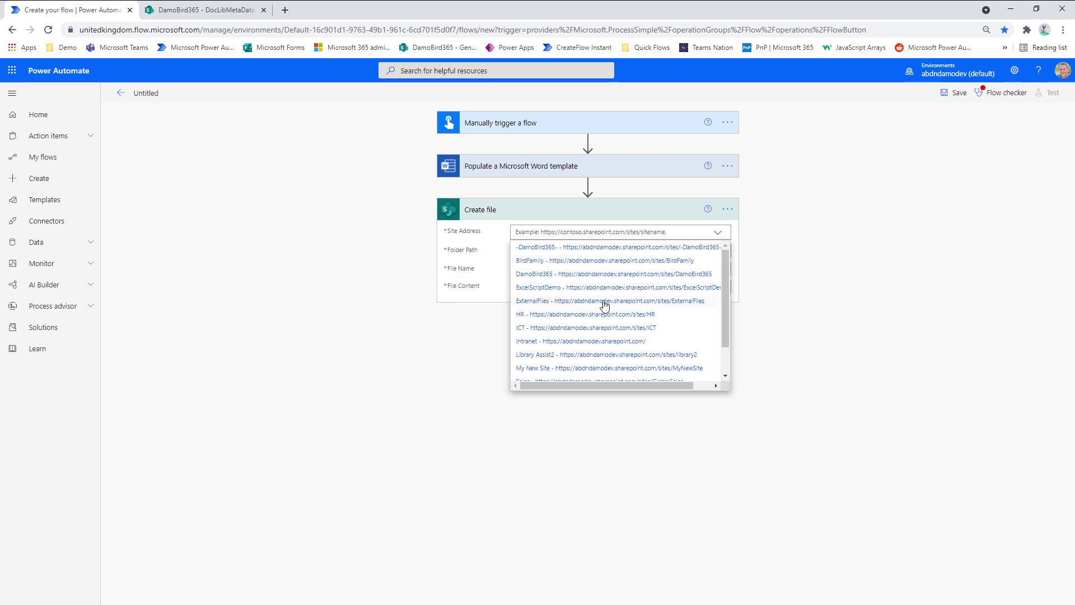
pyautogui.click(562, 274)
pyautogui.click(724, 263)
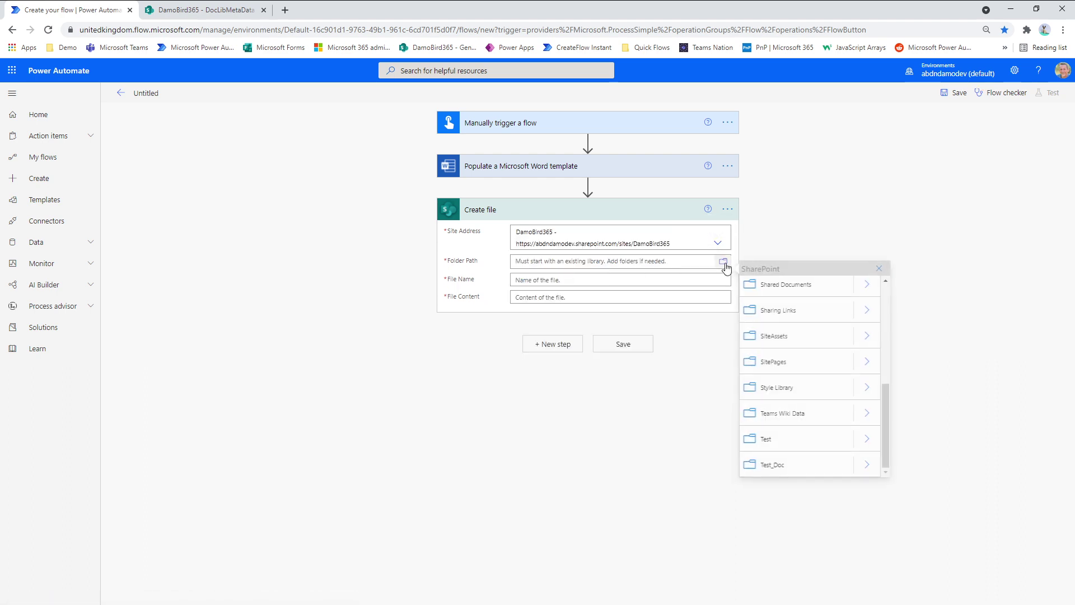
pyautogui.scroll(5, 824, 426)
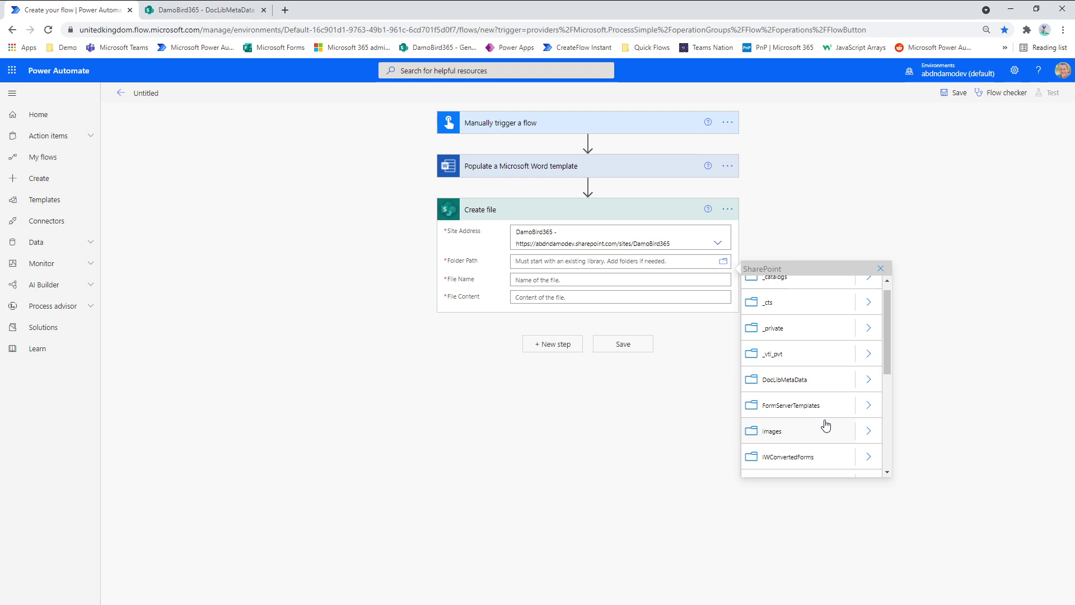
pyautogui.click(805, 389)
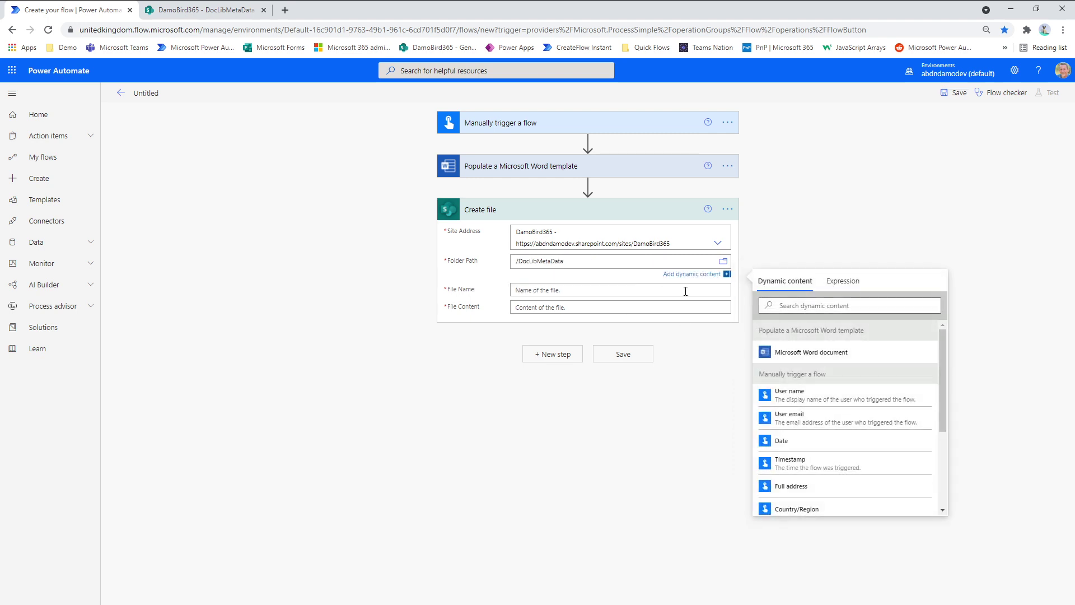
# Name the file NewDoc.docx, use the Microsoft Word document as content, and save the flow.
pyautogui.click(685, 290)
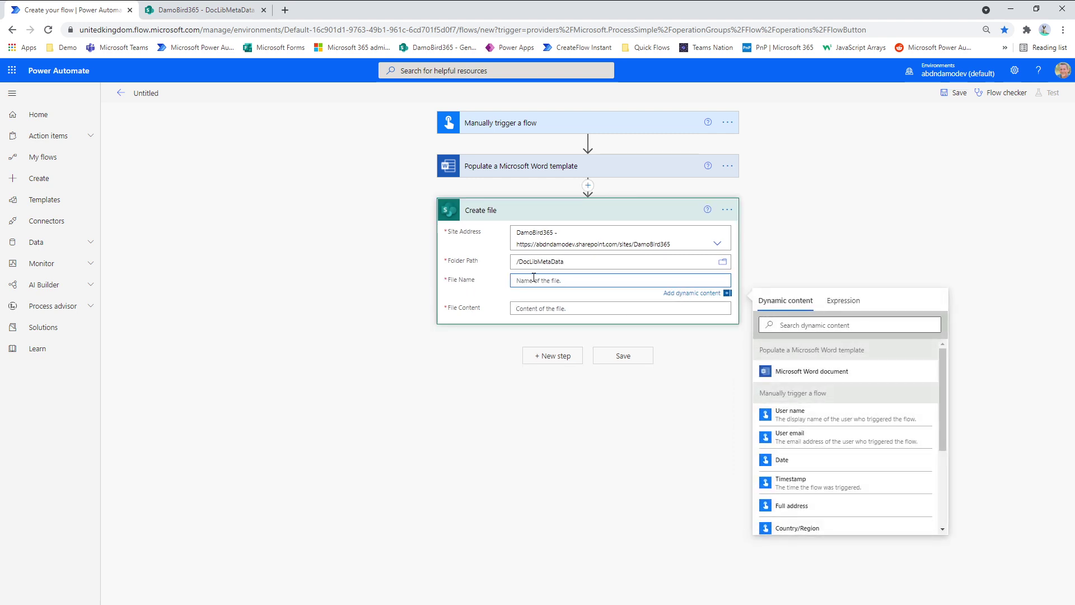
pyautogui.write('NewDoc.docx')
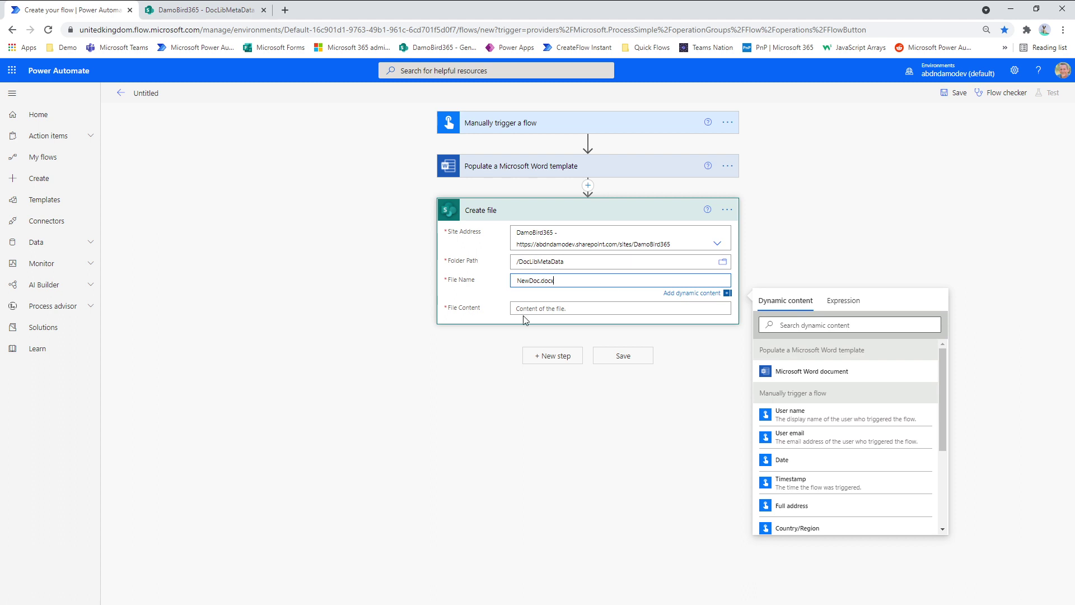
pyautogui.click(553, 308)
pyautogui.click(838, 389)
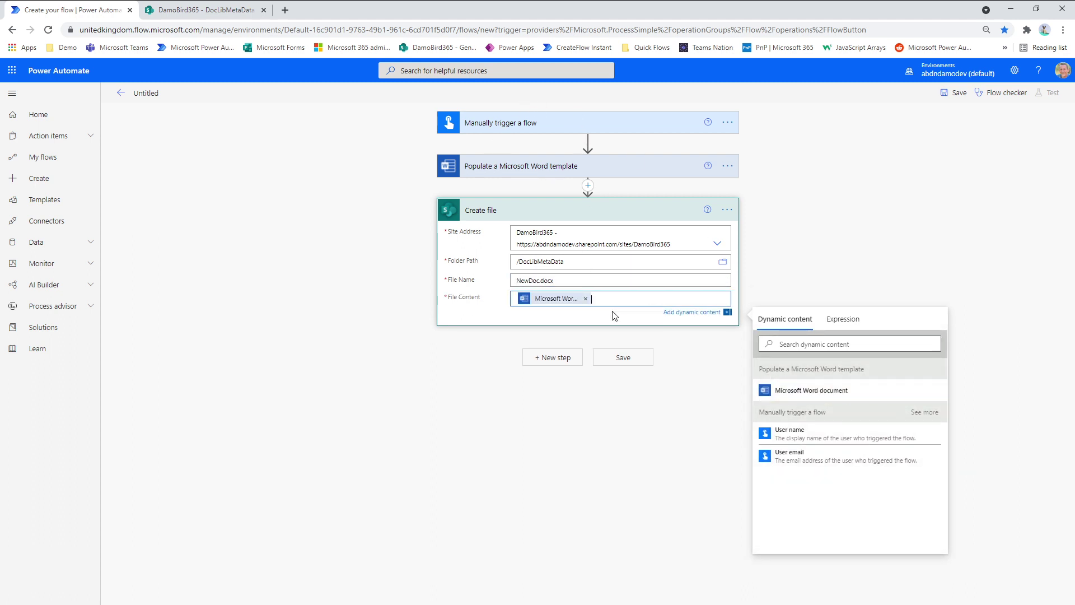
pyautogui.click(622, 356)
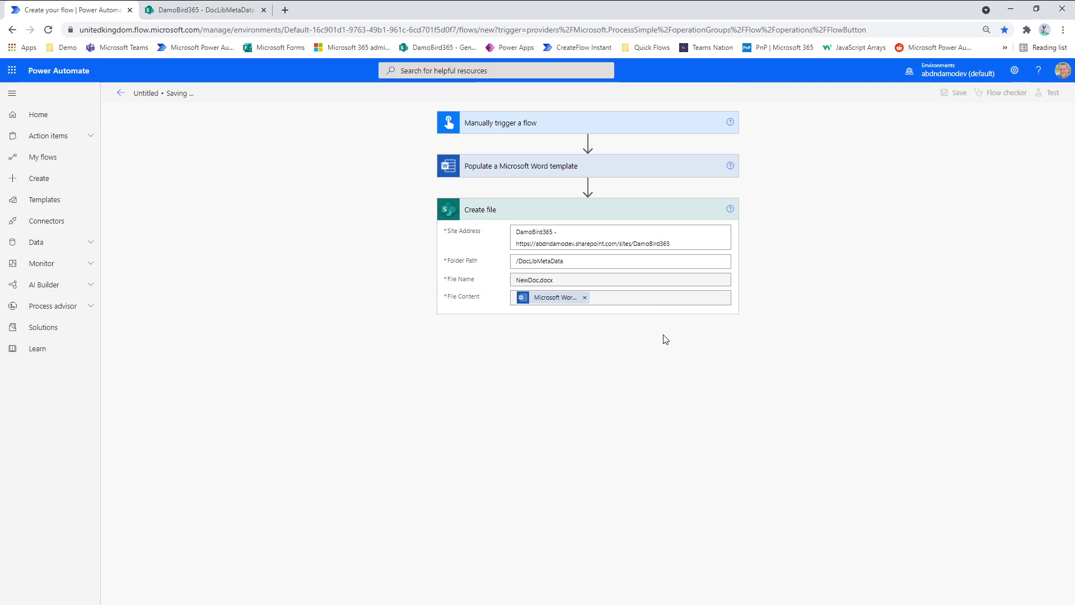
# Expand the Populate a Microsoft Word template step to review its three entries.
pyautogui.click(548, 170)
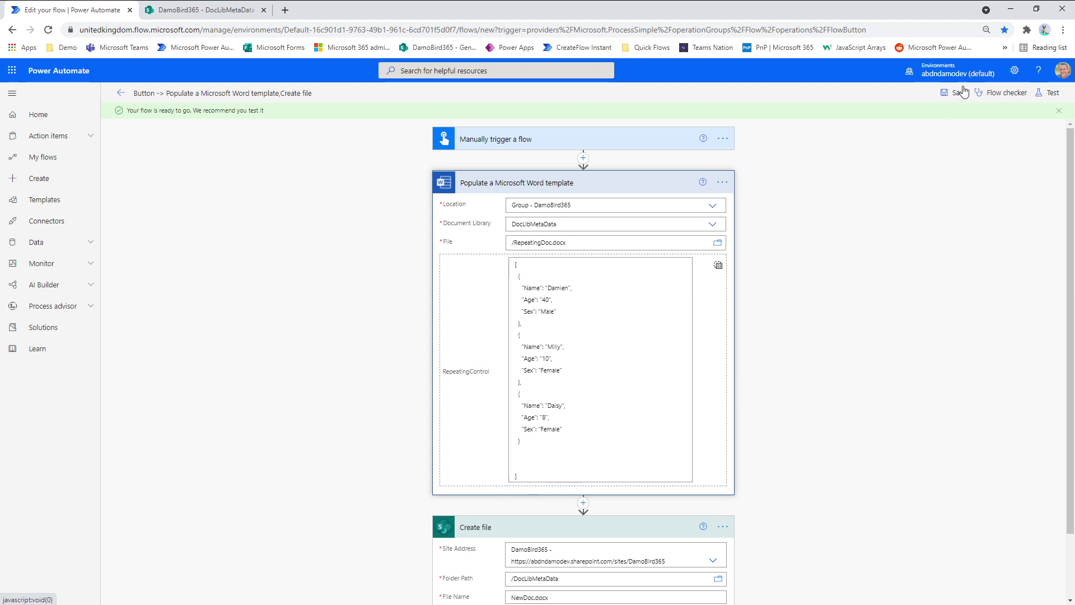
# Trigger a manual test, confirm connections, run the flow and view the successful run.
pyautogui.click(1046, 93)
pyautogui.click(916, 117)
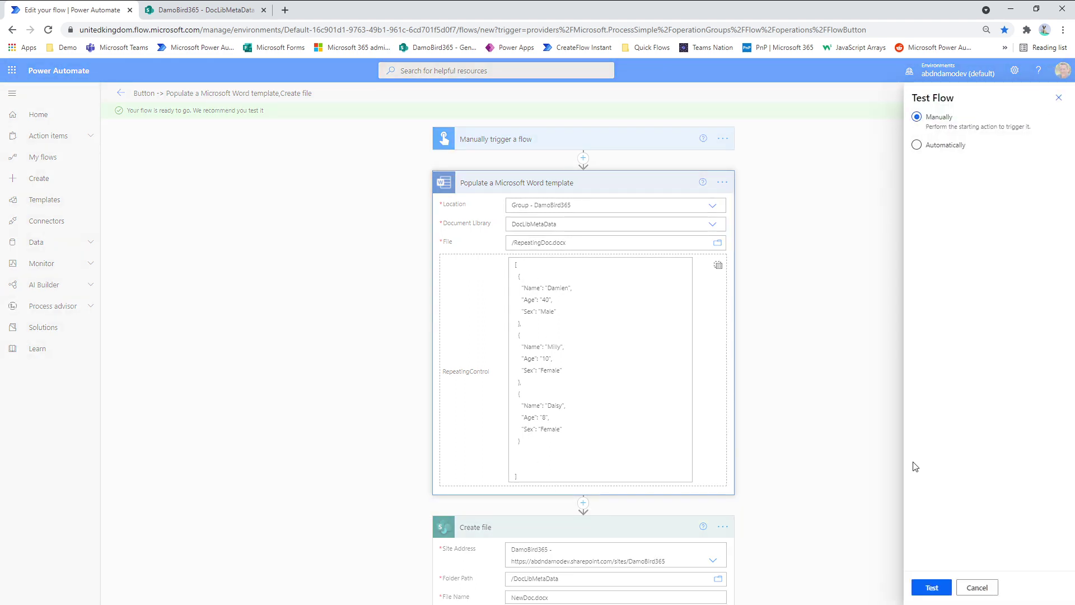
pyautogui.click(932, 587)
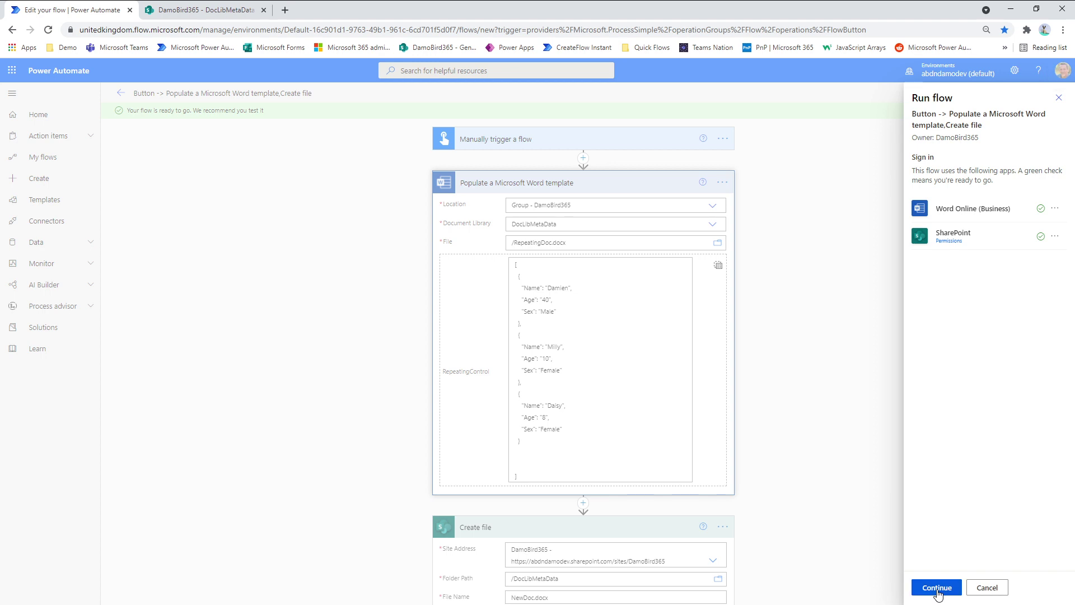
pyautogui.click(936, 588)
pyautogui.click(935, 588)
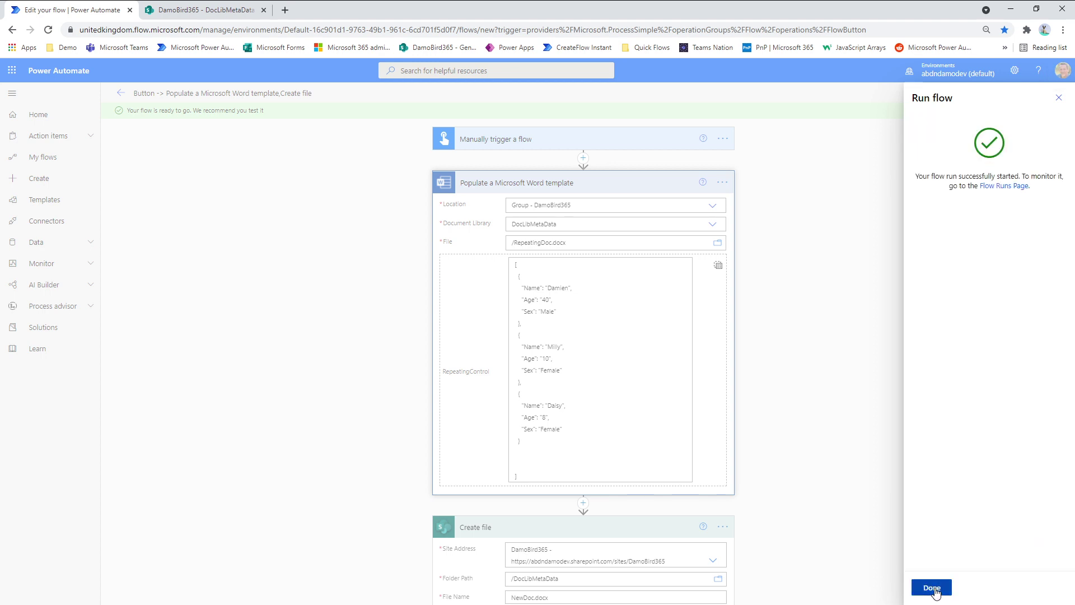
pyautogui.click(932, 588)
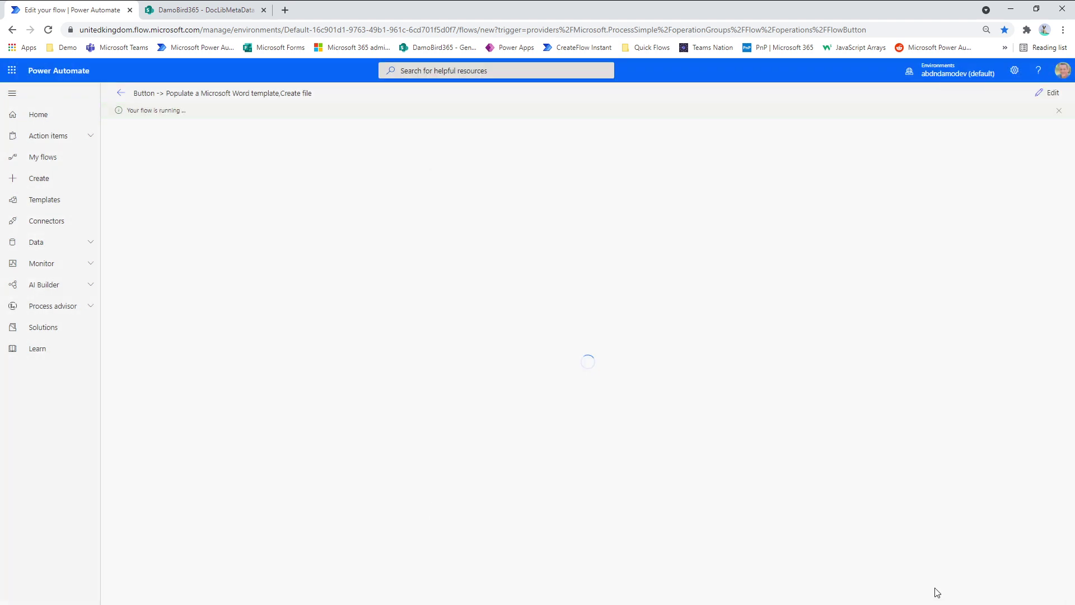
# Switch to the SharePoint DocLibMetaData library to see the newly created NewDoc.docx beside RepeatingDoc.docx.
pyautogui.click(213, 12)
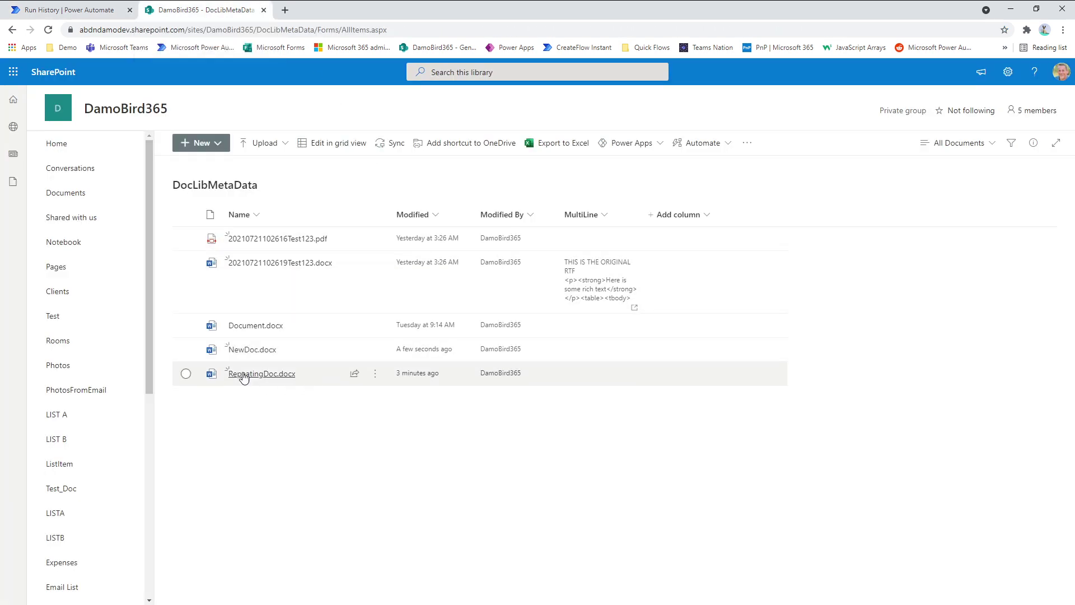